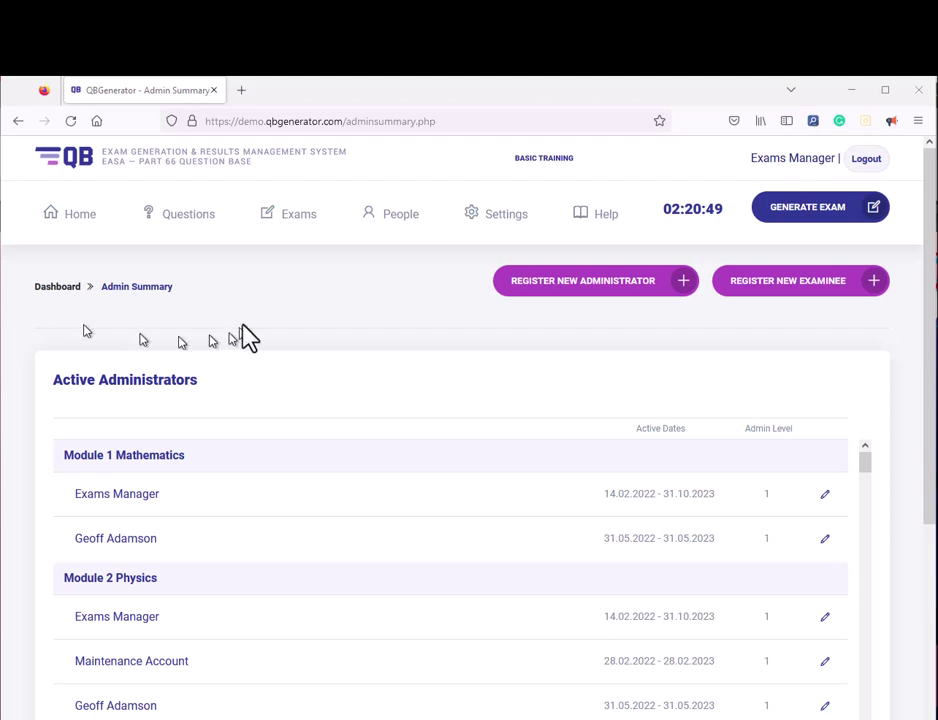
- Open question management and display the questions of Module 02 Physics with the hand-picked exam section
left_click(205, 238)
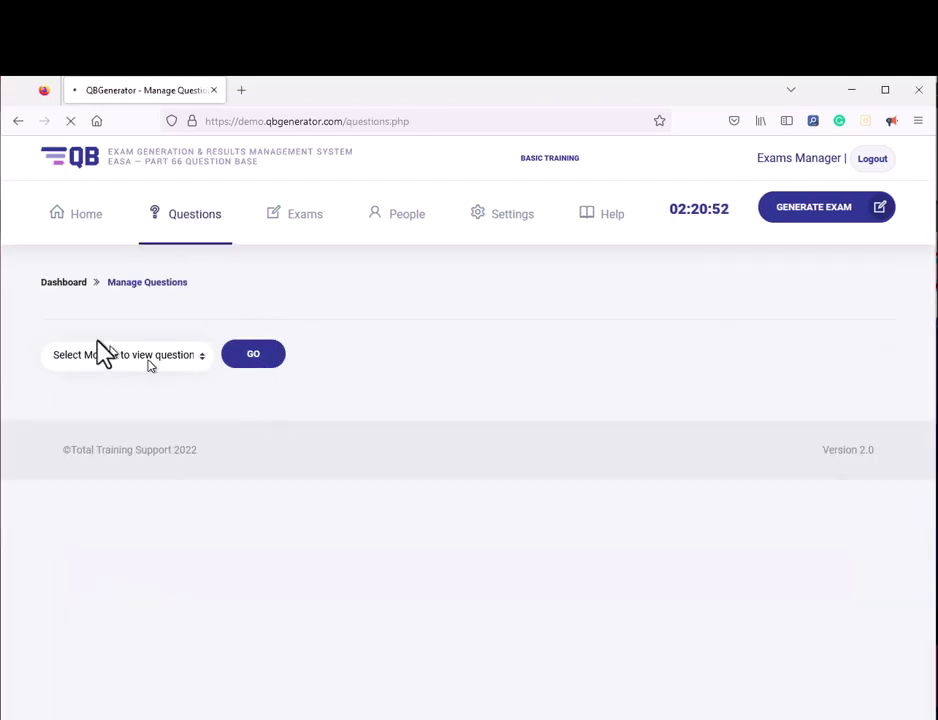
left_click(112, 362)
left_click(125, 415)
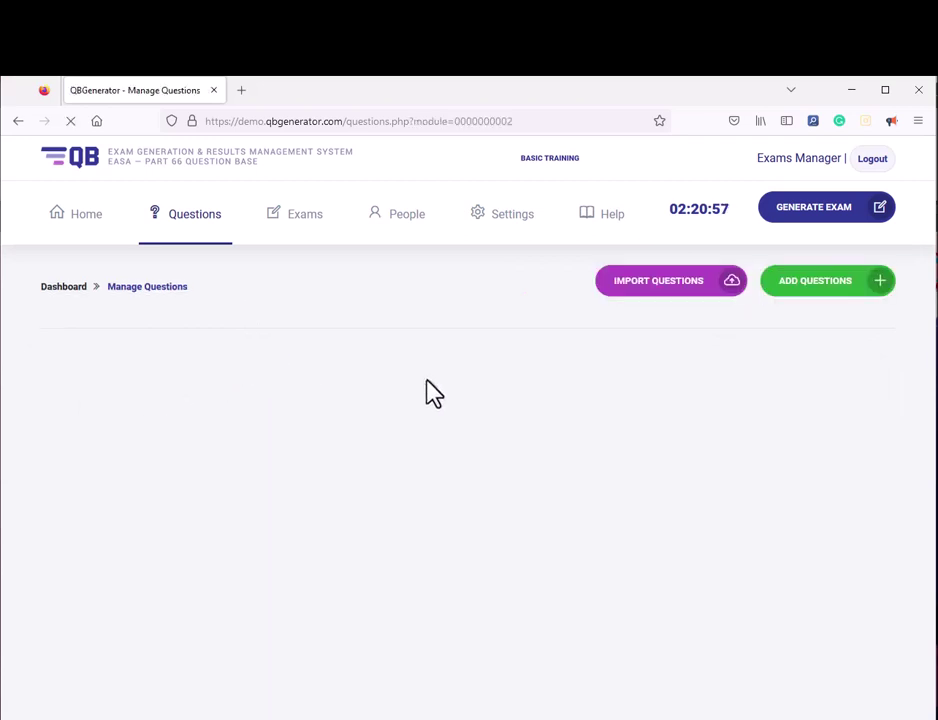
scroll(432, 390, "down", 3)
scroll(432, 390, "down", 2)
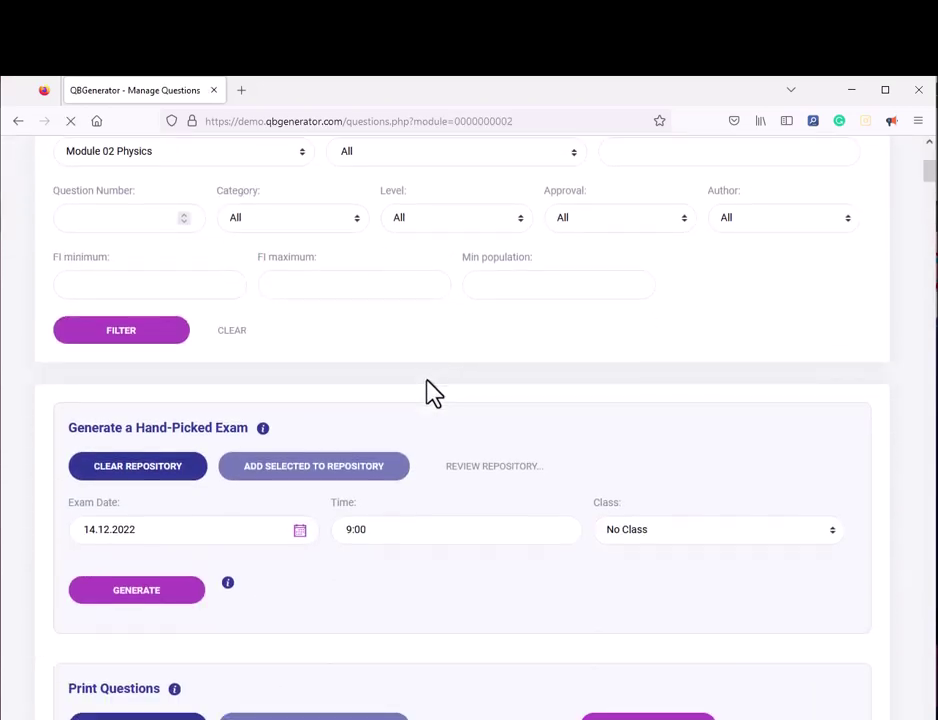
scroll(432, 392, "down", 3)
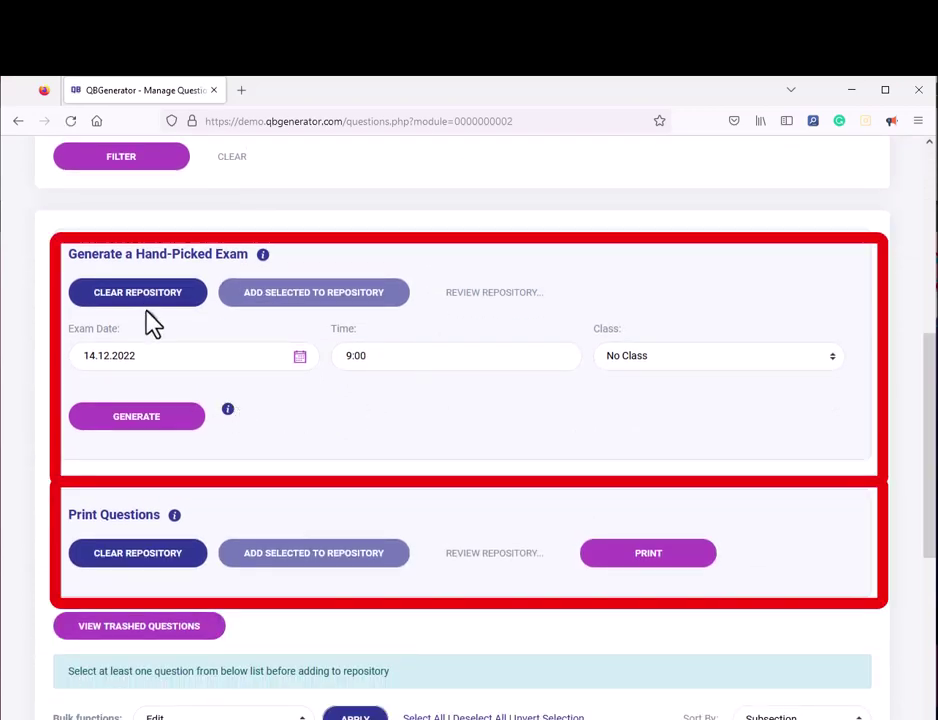
- Review the questions currently held in the hand-picked exam repository, and close the review
left_click(147, 306)
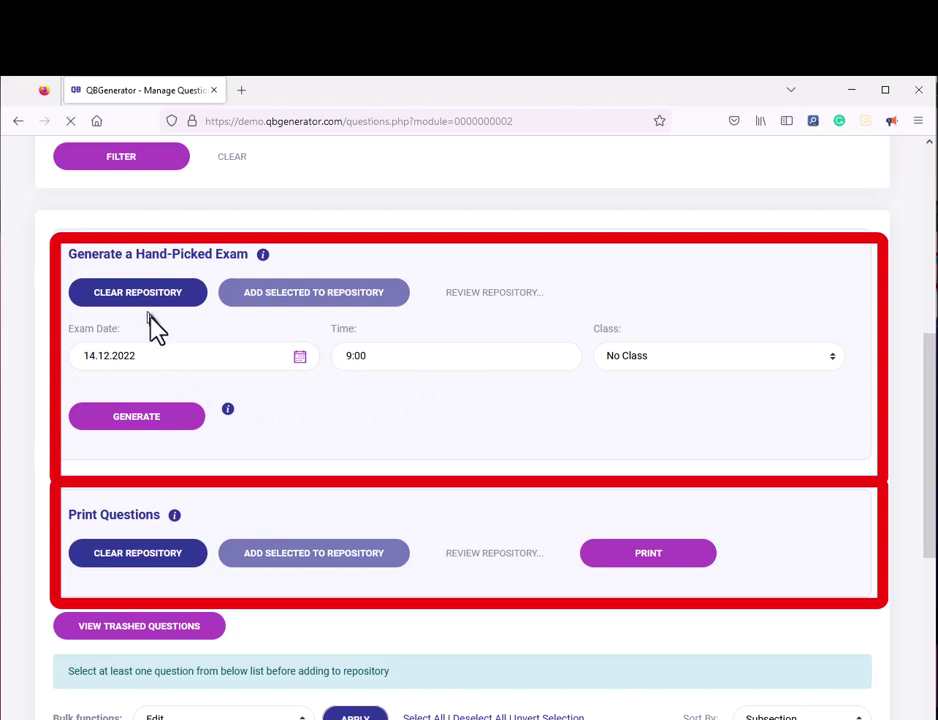
left_click(472, 300)
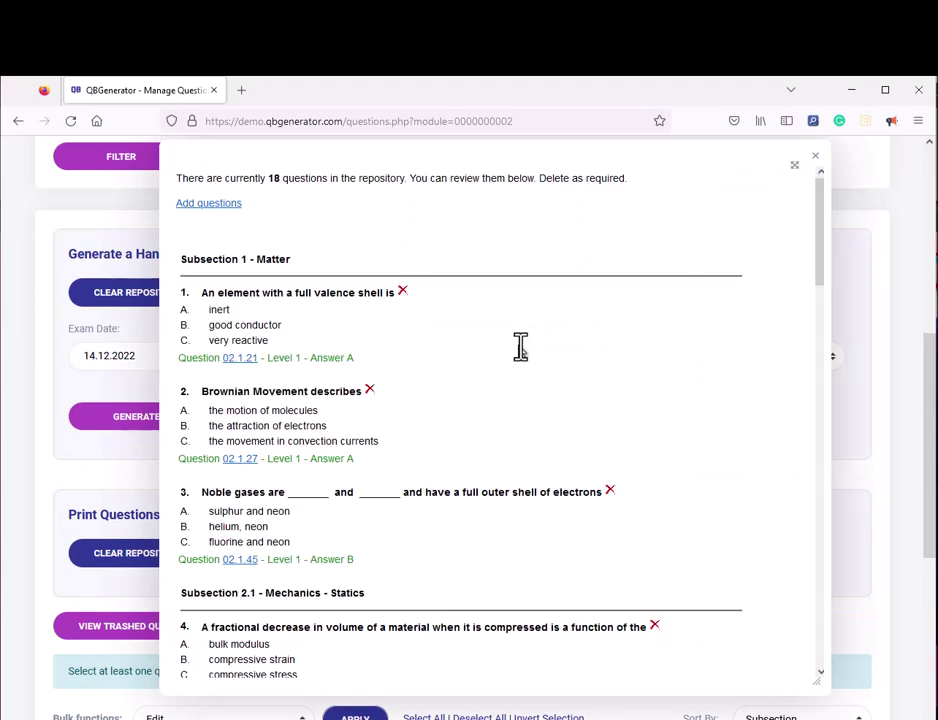
scroll(522, 355, "down", 3)
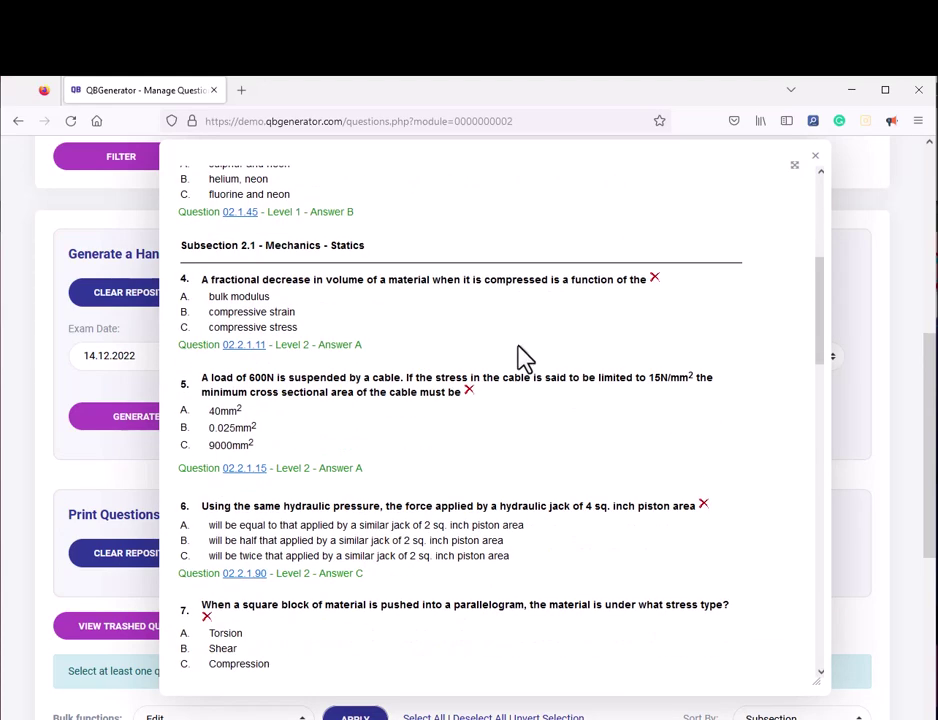
scroll(522, 355, "up", 3)
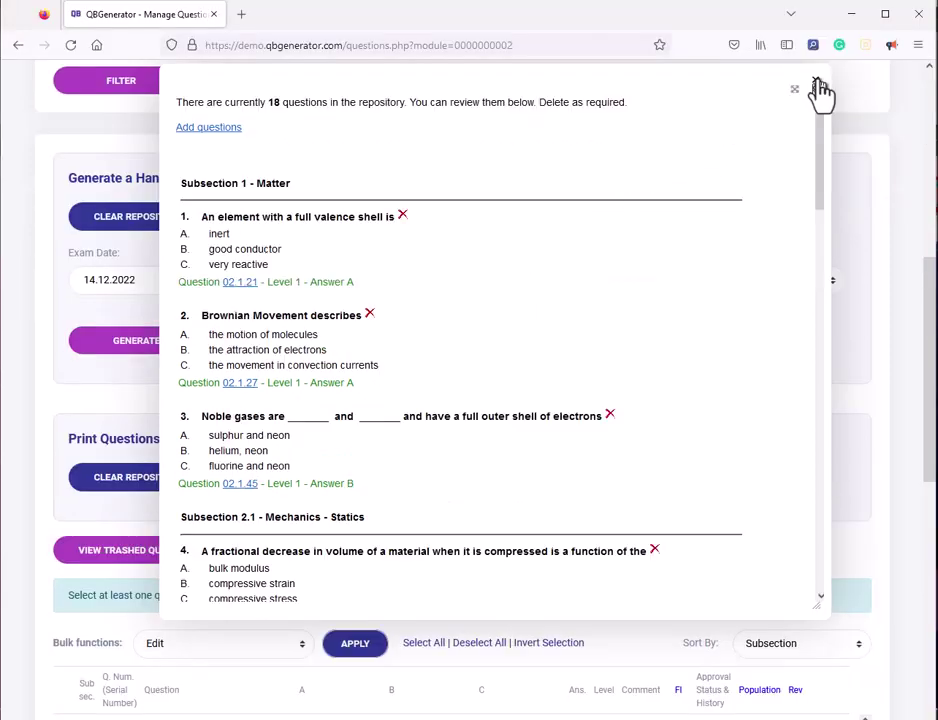
left_click(815, 155)
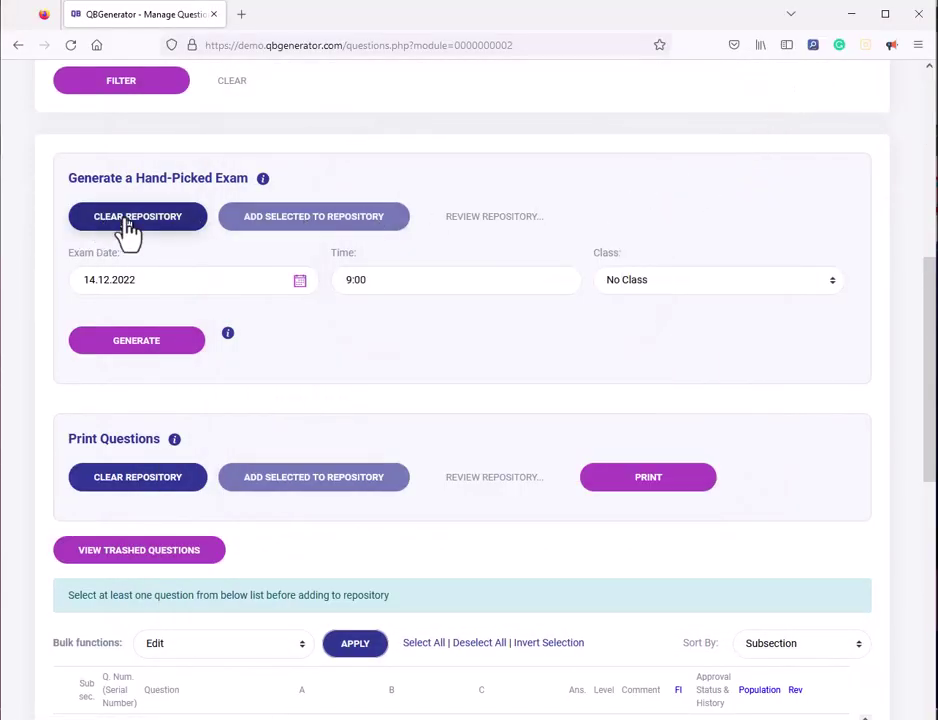
- Clear all questions from the hand-picked exam repository, confirm the clearing, and check the repository's contents
left_click(130, 224)
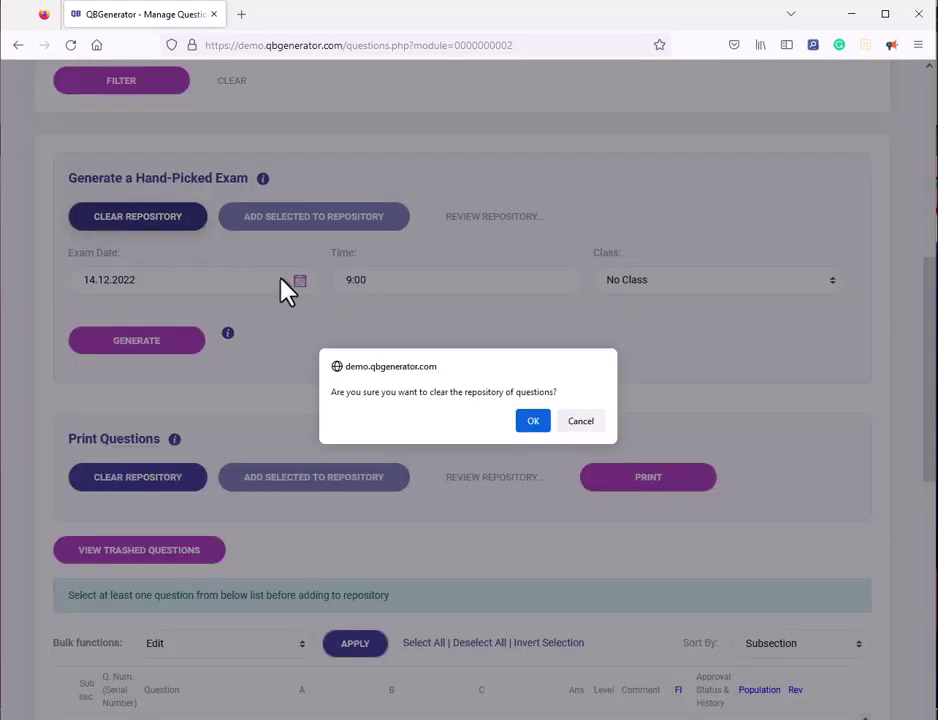
left_click(528, 421)
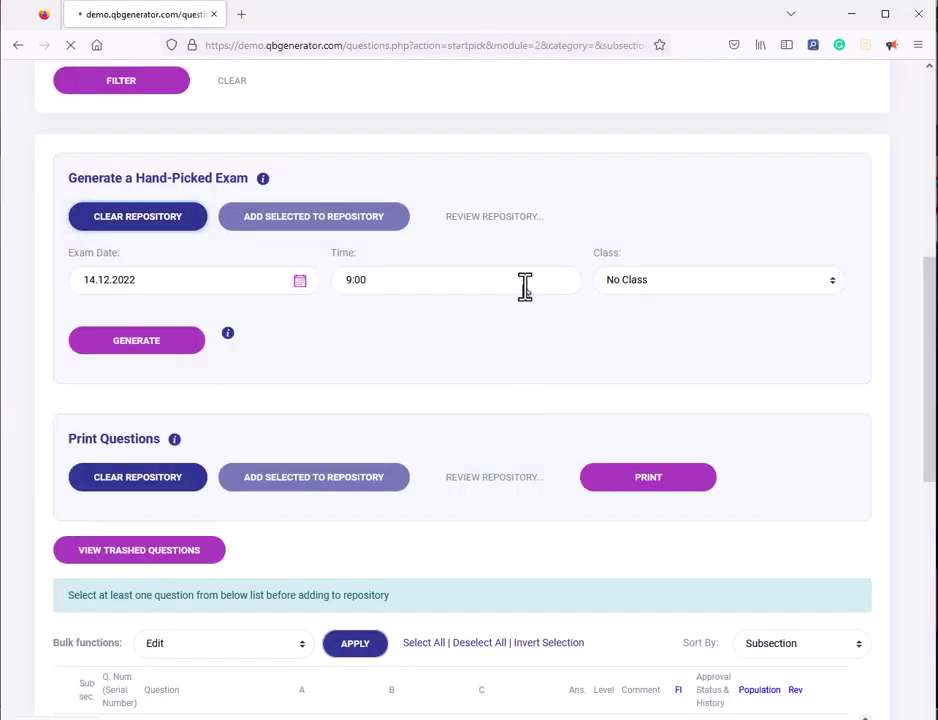
scroll(523, 287, "down", 5)
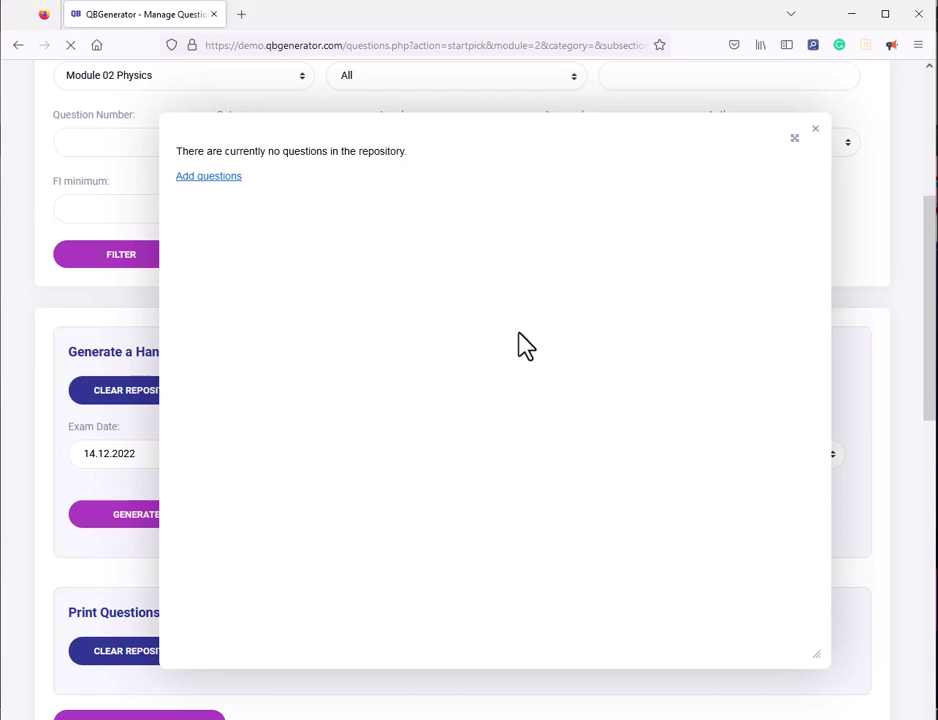
left_click(815, 129)
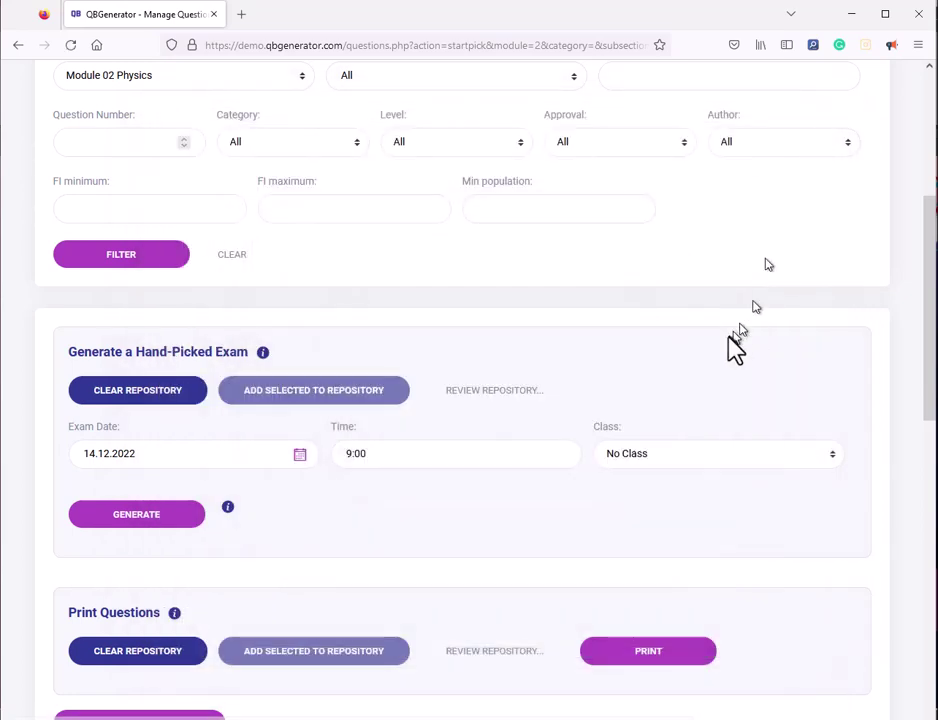
- Filter the Module 02 Physics questions by licence category B1
scroll(645, 432, "down", 5)
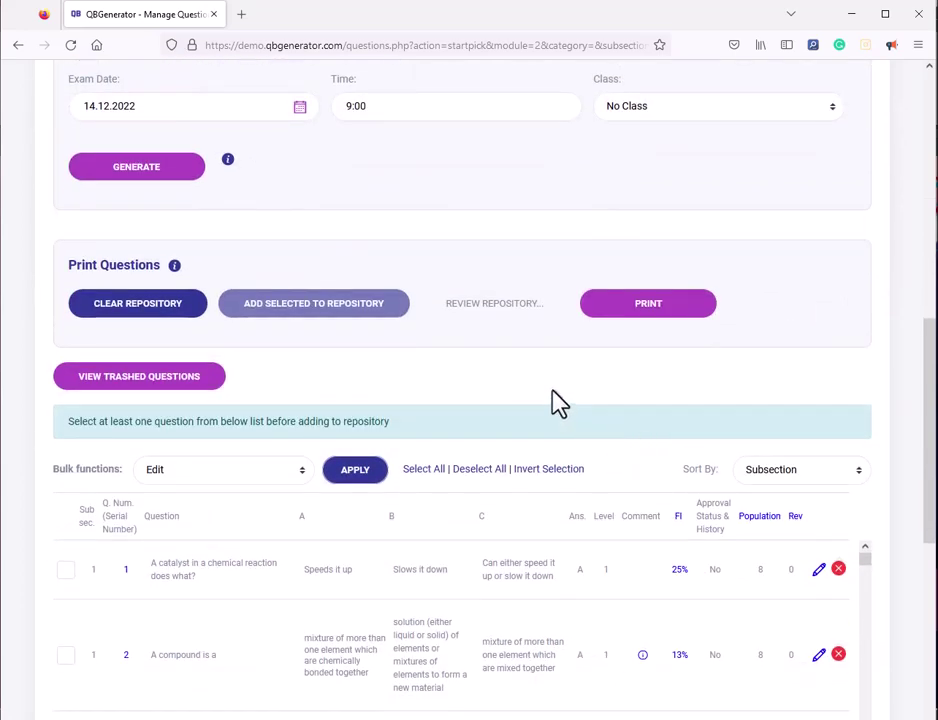
scroll(558, 402, "up", 5)
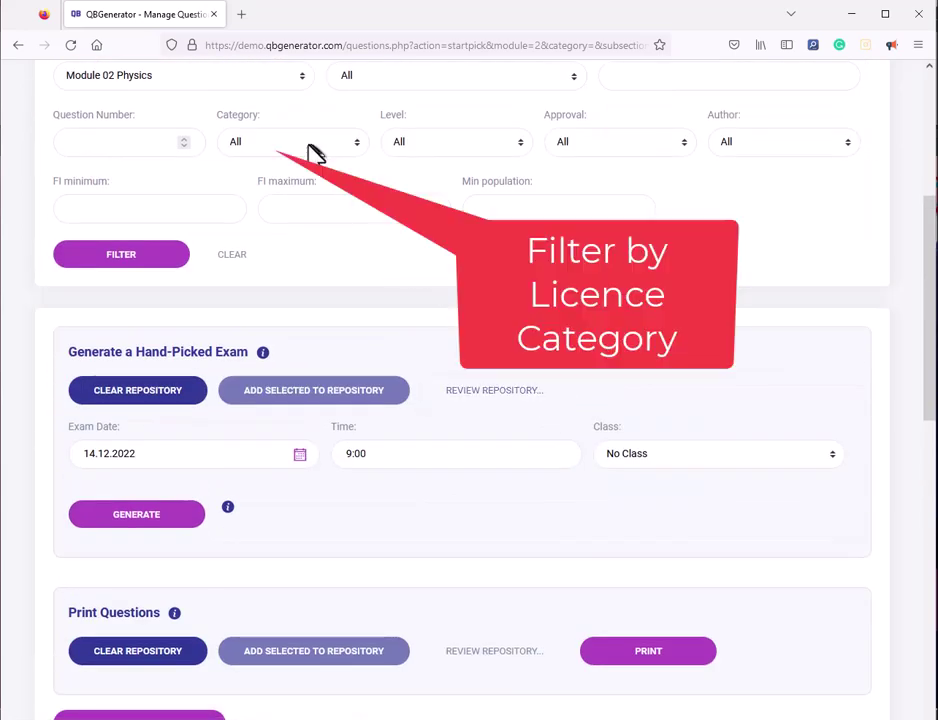
left_click(310, 146)
left_click(255, 202)
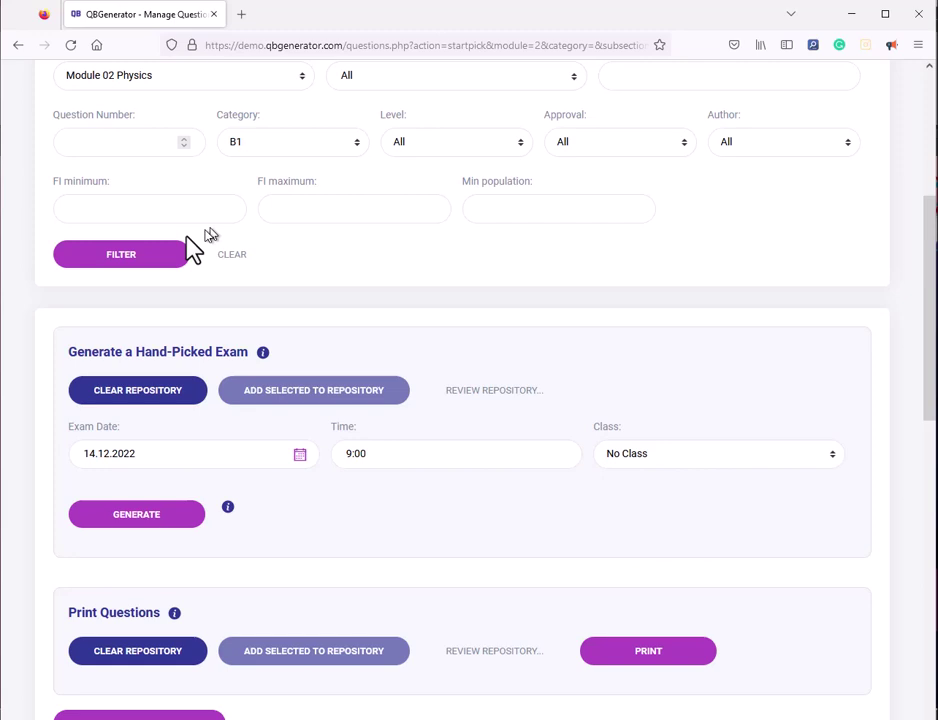
left_click(128, 256)
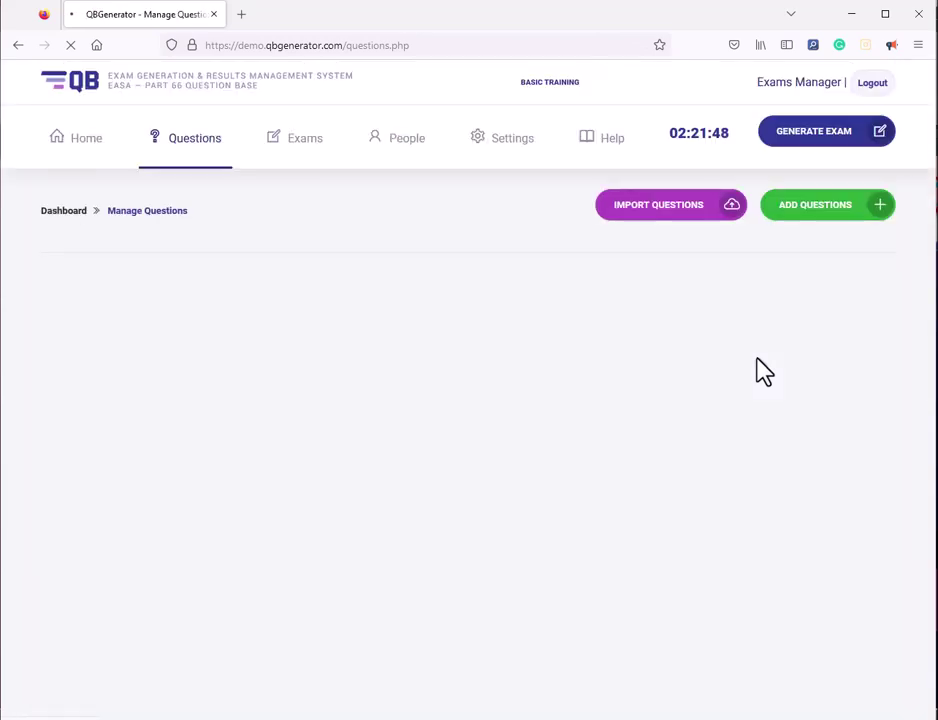
- Select questions 1, 2 and 3 of subsection 1 and add them to the hand-picked exam repository
scroll(755, 370, "down", 5)
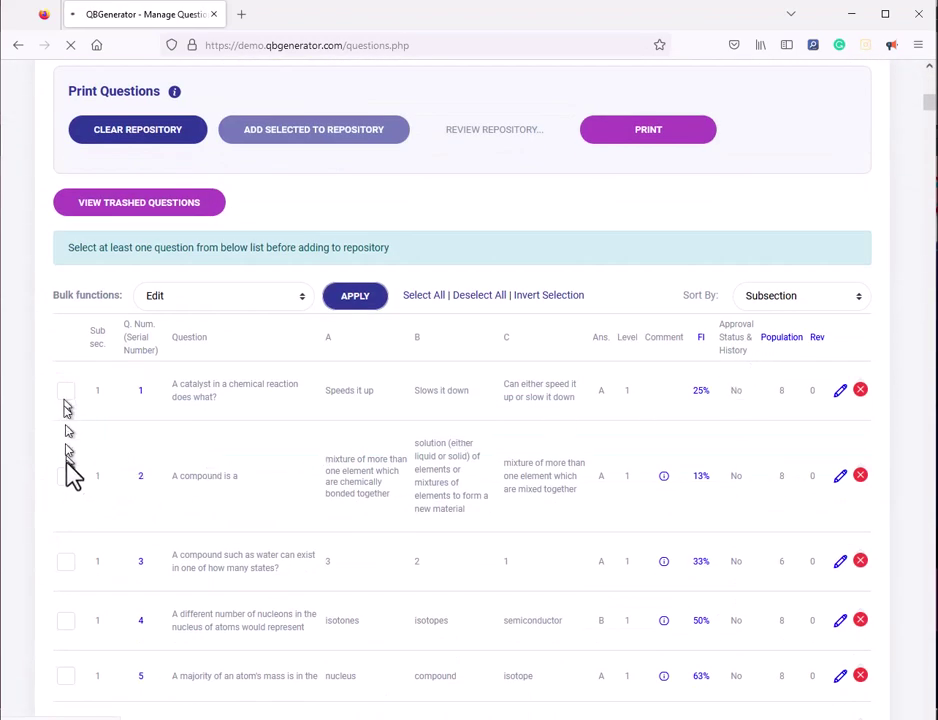
left_click(65, 481)
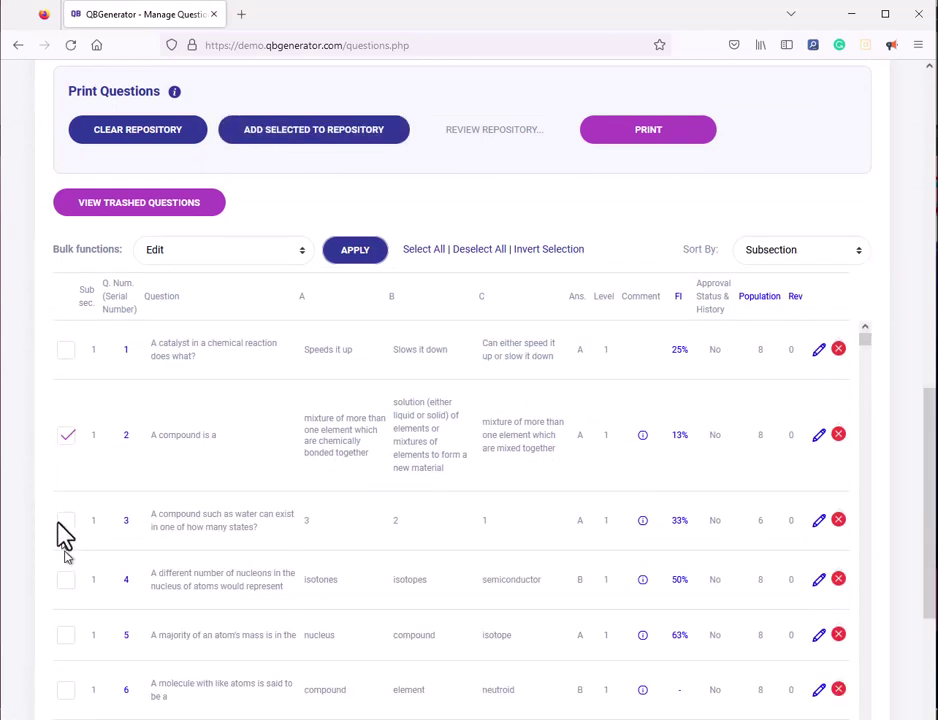
left_click(65, 351)
left_click(151, 547)
scroll(370, 322, "up", 4)
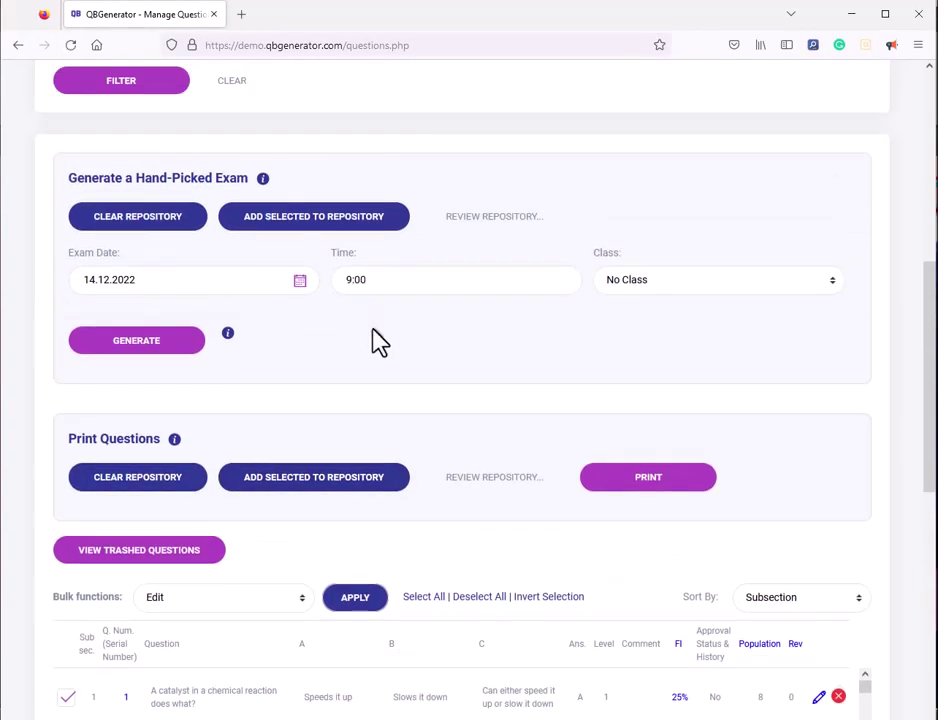
left_click(326, 220)
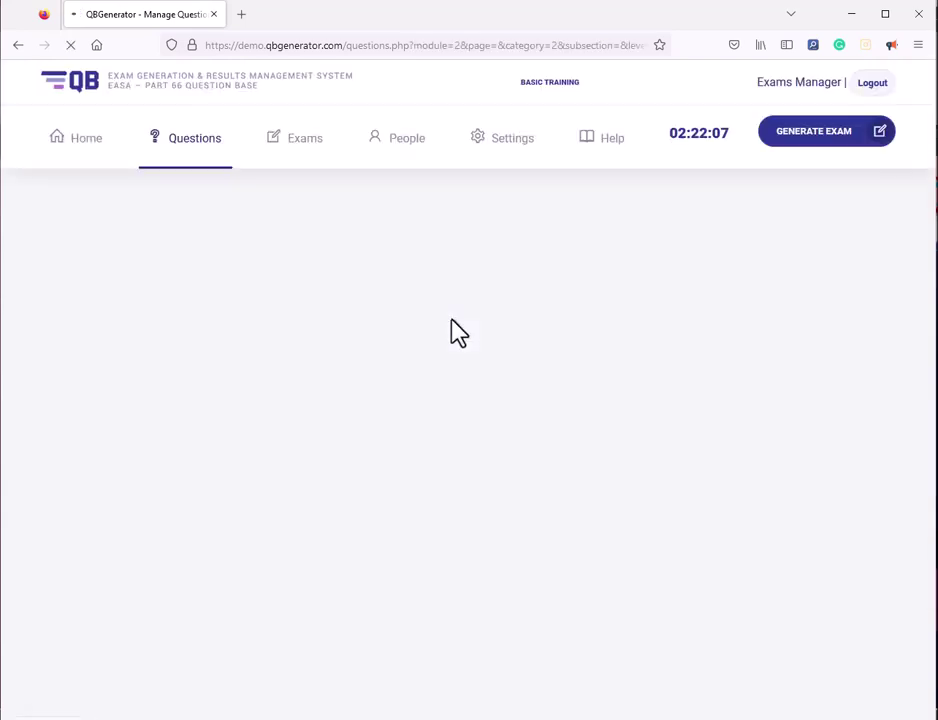
left_click(588, 425)
- Review the hand-picked exam repository and delete the question "A compound is a" from it
scroll(620, 452, "down", 5)
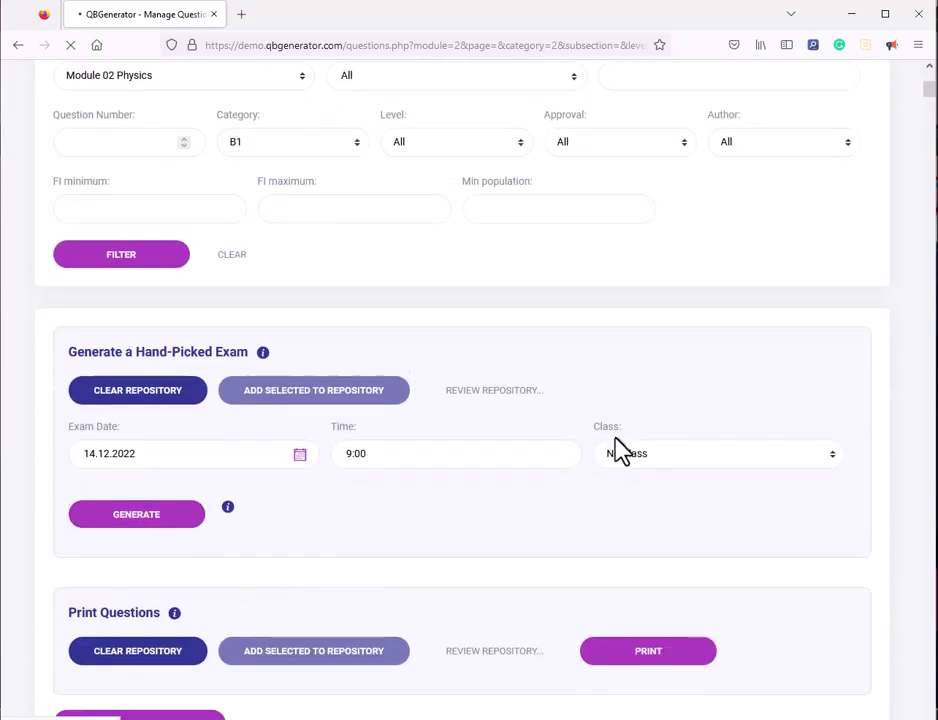
left_click(489, 394)
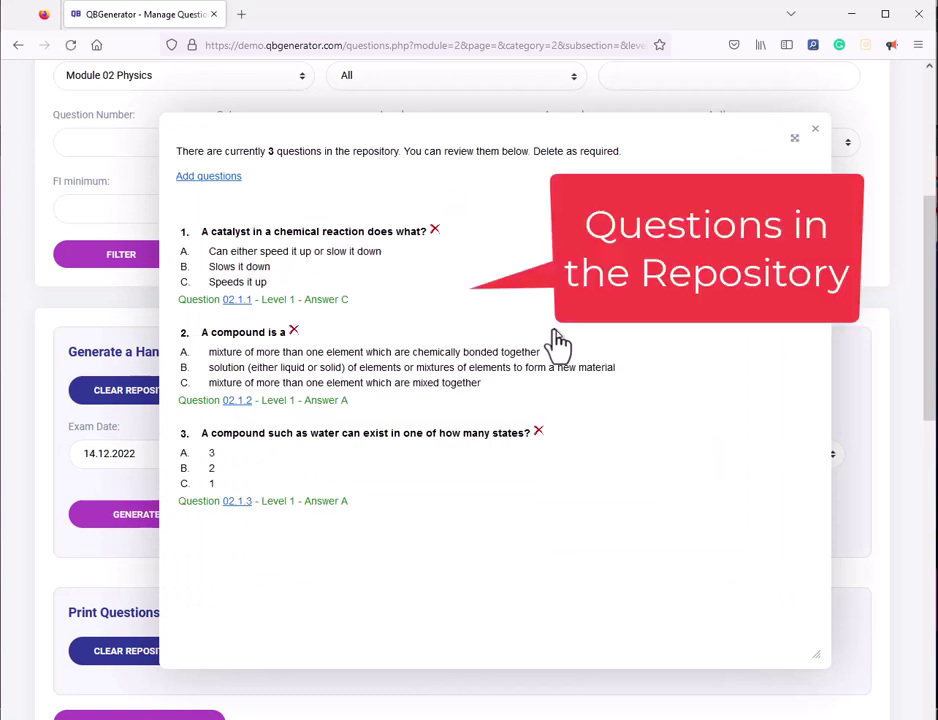
left_click(293, 330)
left_click(535, 421)
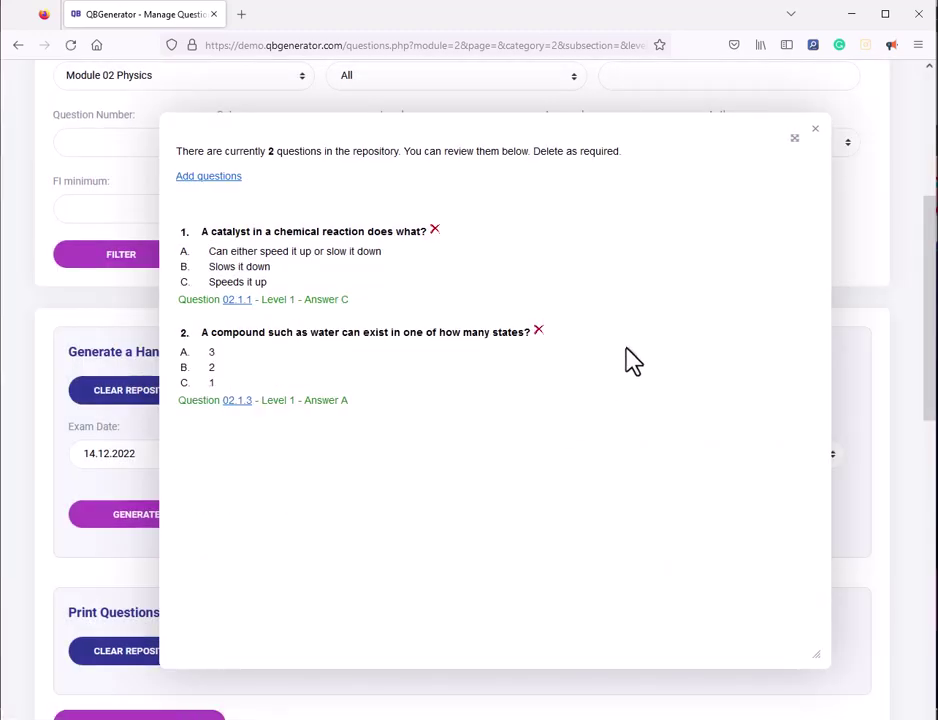
left_click(815, 130)
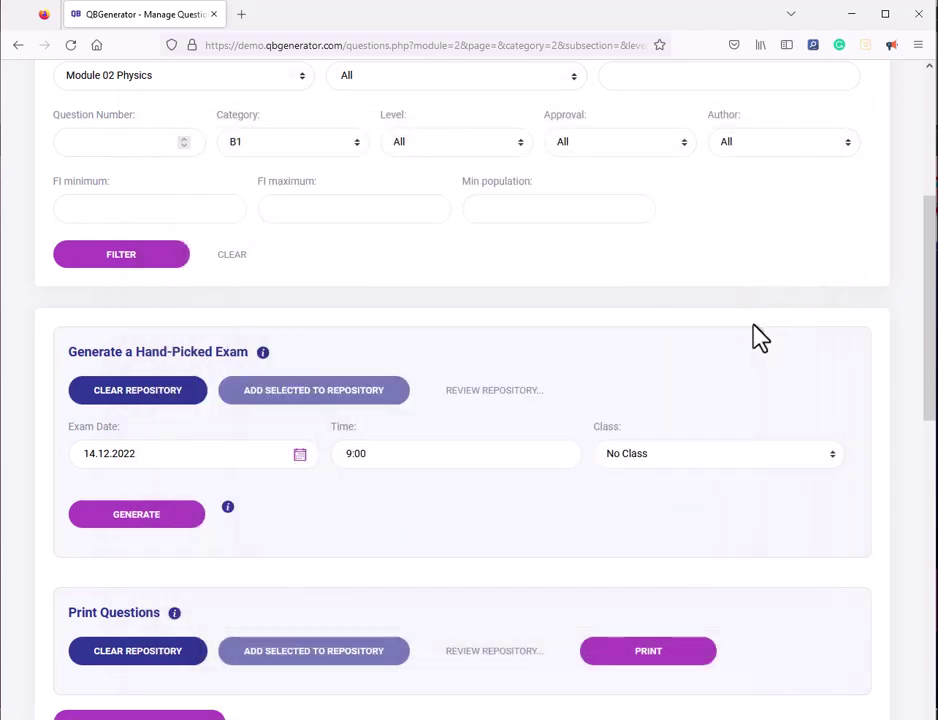
- Select questions 16, 19 and 21 of subsection 2.1 and add them to the hand-picked exam repository
scroll(760, 337, "down", 10)
scroll(620, 340, "down", 20)
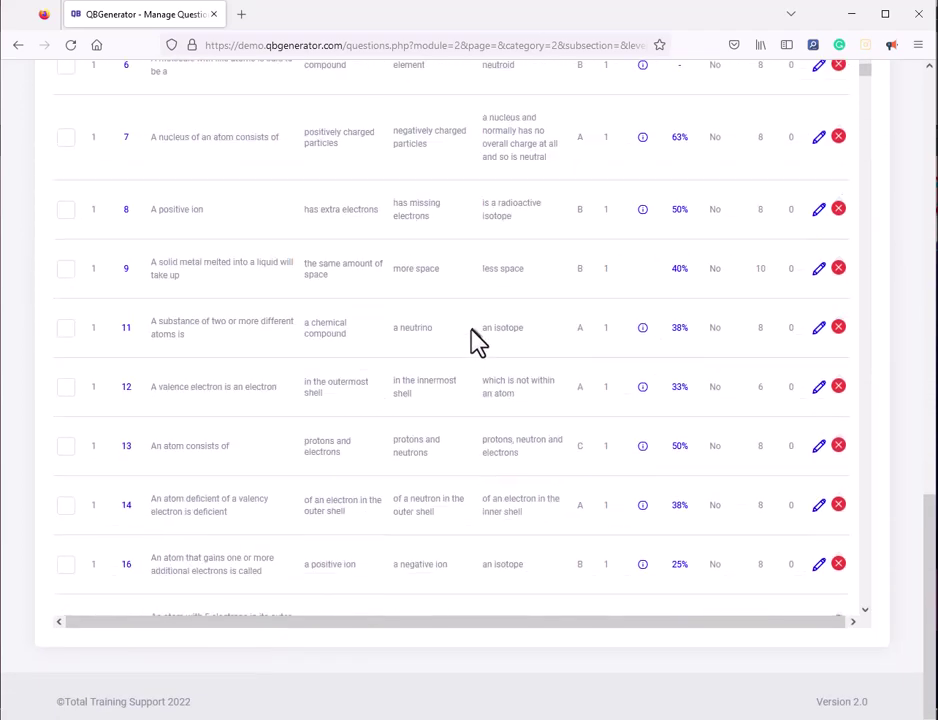
scroll(250, 395, "down", 15)
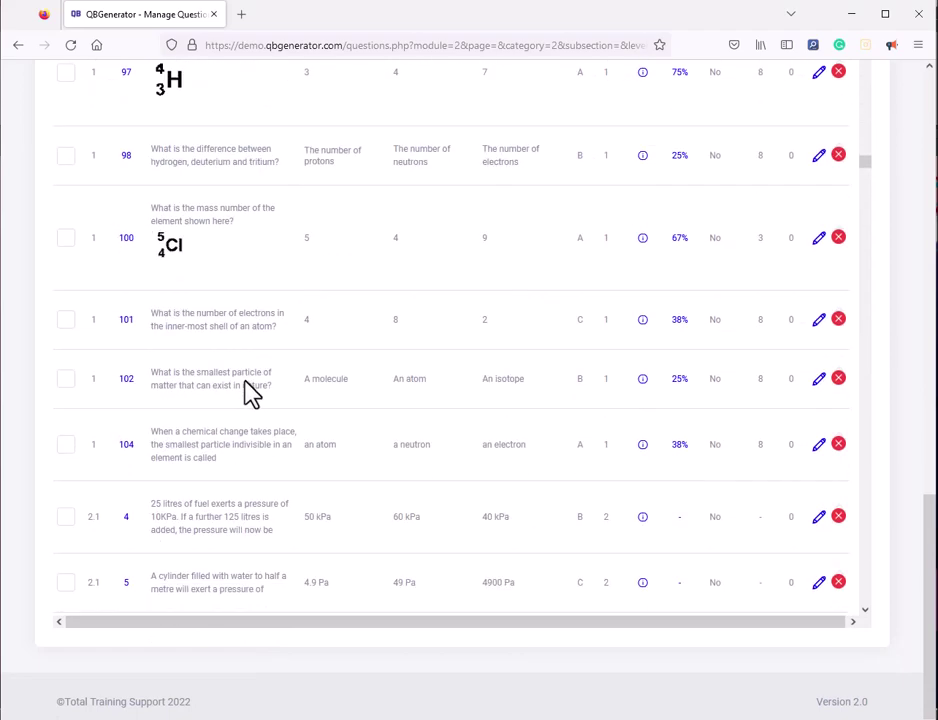
left_click(68, 456)
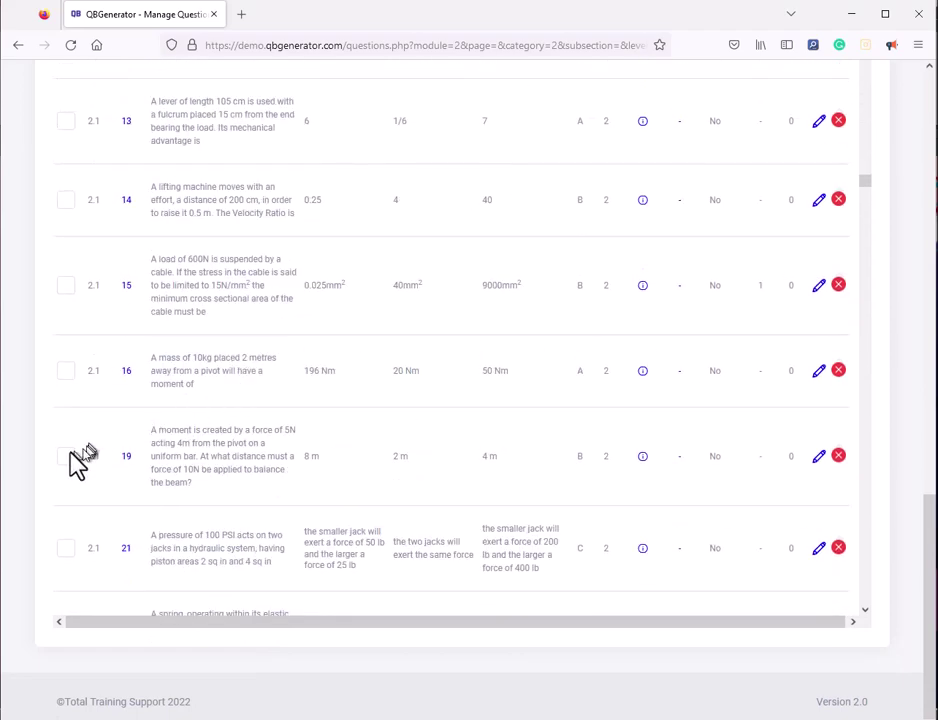
left_click(66, 548)
left_click(67, 371)
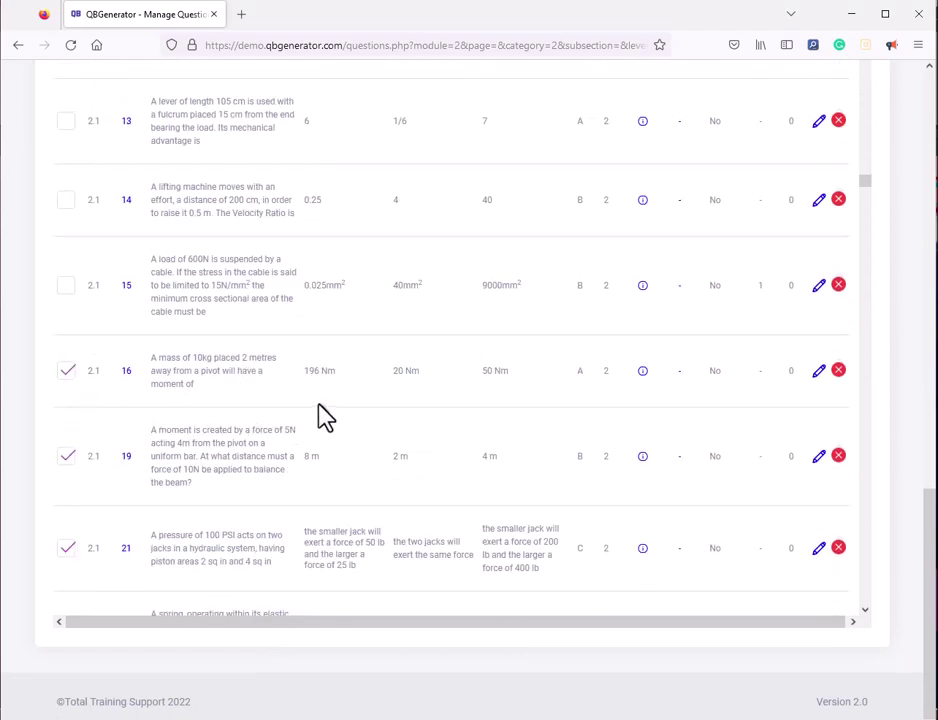
scroll(324, 412, "up", 20)
scroll(697, 312, "up", 20)
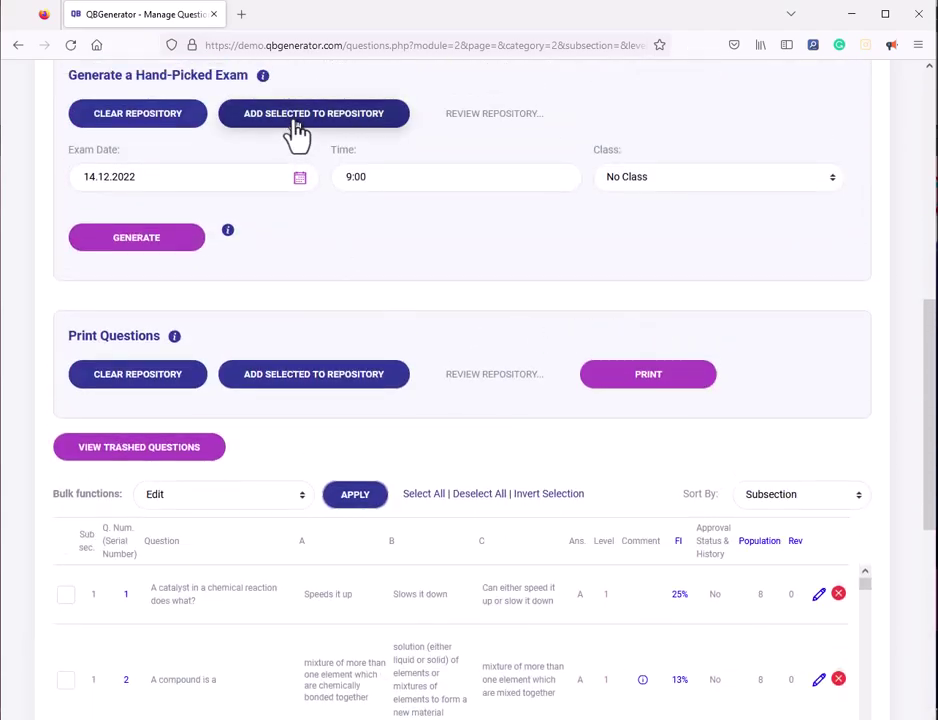
left_click(296, 121)
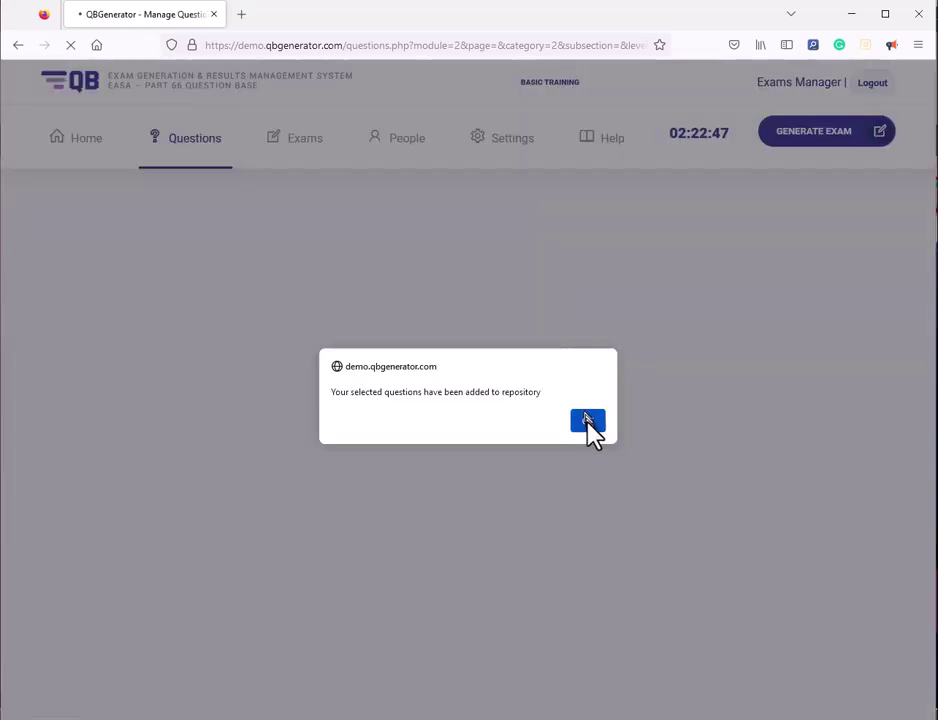
left_click(588, 421)
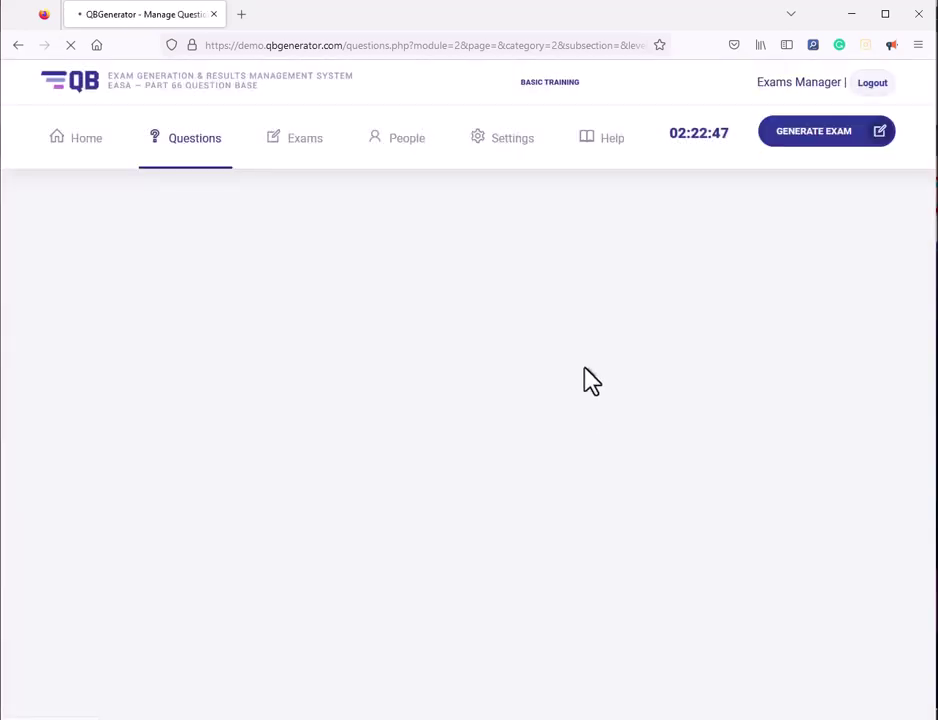
- Open the hand-picked exam repository's review to check the questions from both subsections
scroll(590, 383, "down", 3)
scroll(583, 370, "down", 5)
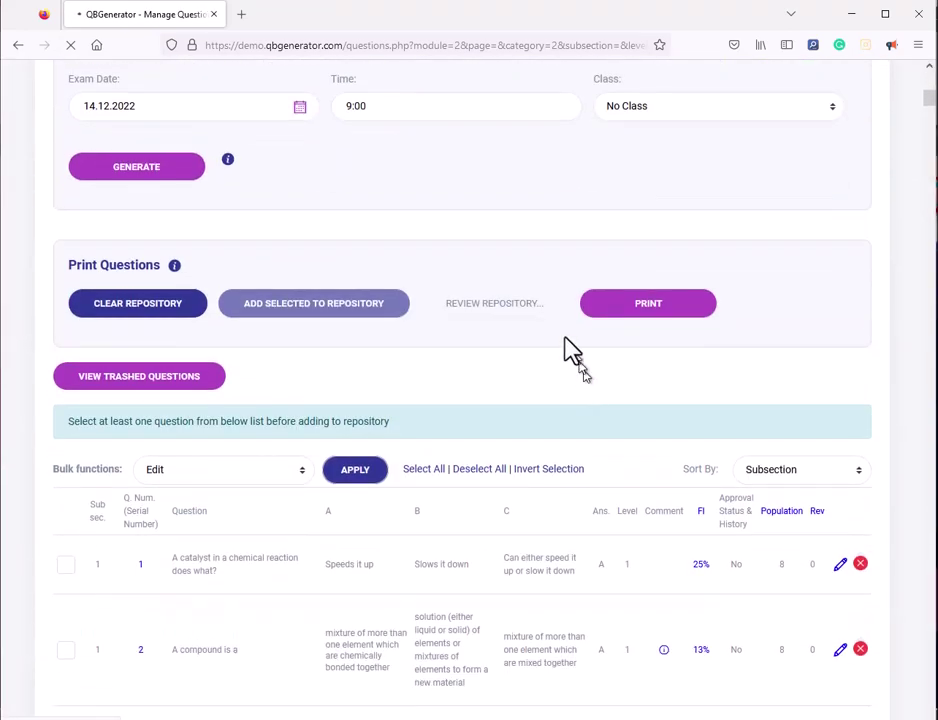
scroll(555, 320, "up", 2)
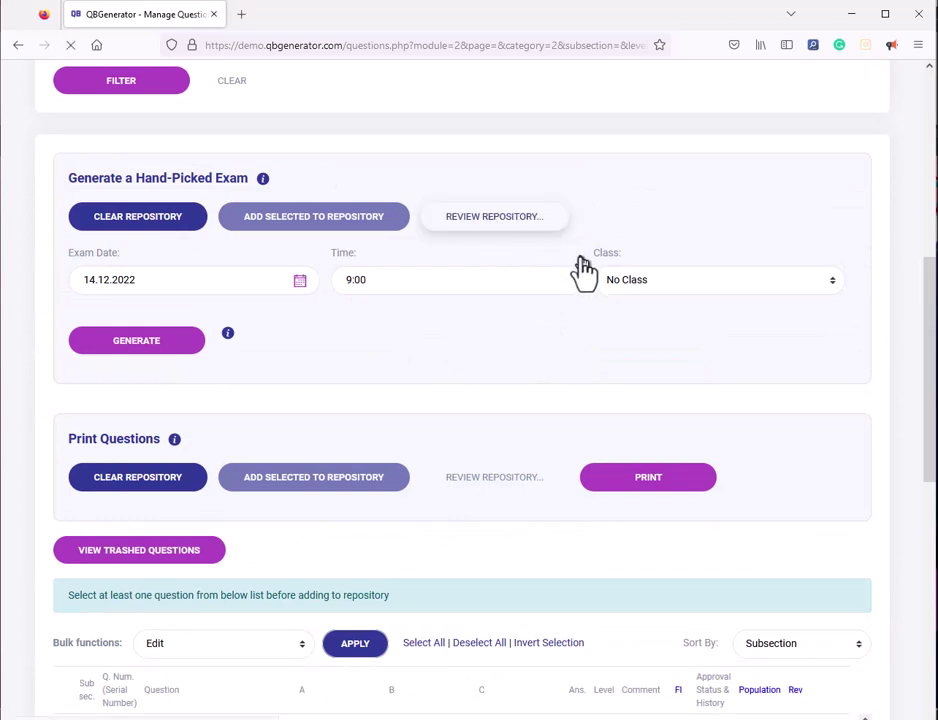
key("Return")
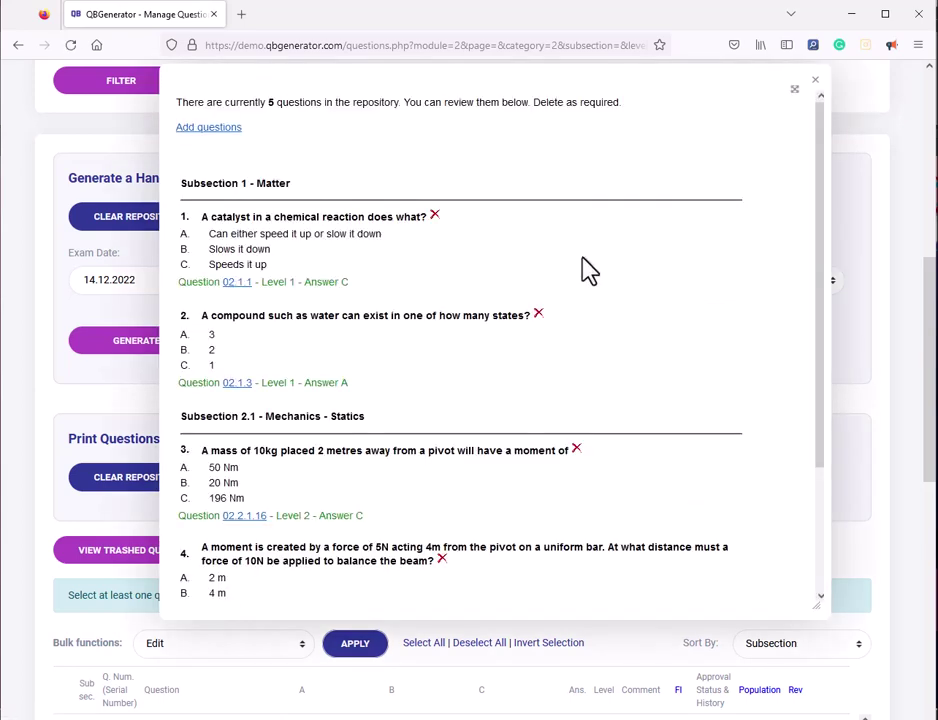
- Check the questions listed under subsections 1 Matter and 2.1 Mechanics - Statics, and close the repository review
left_click_drag(181, 184, 300, 190)
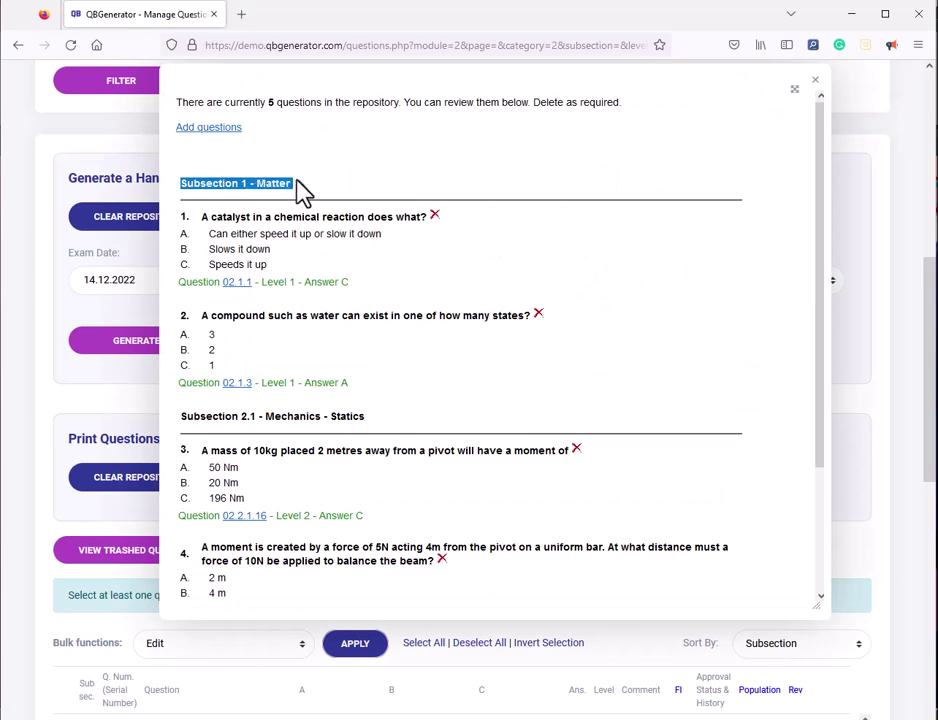
left_click_drag(182, 417, 405, 425)
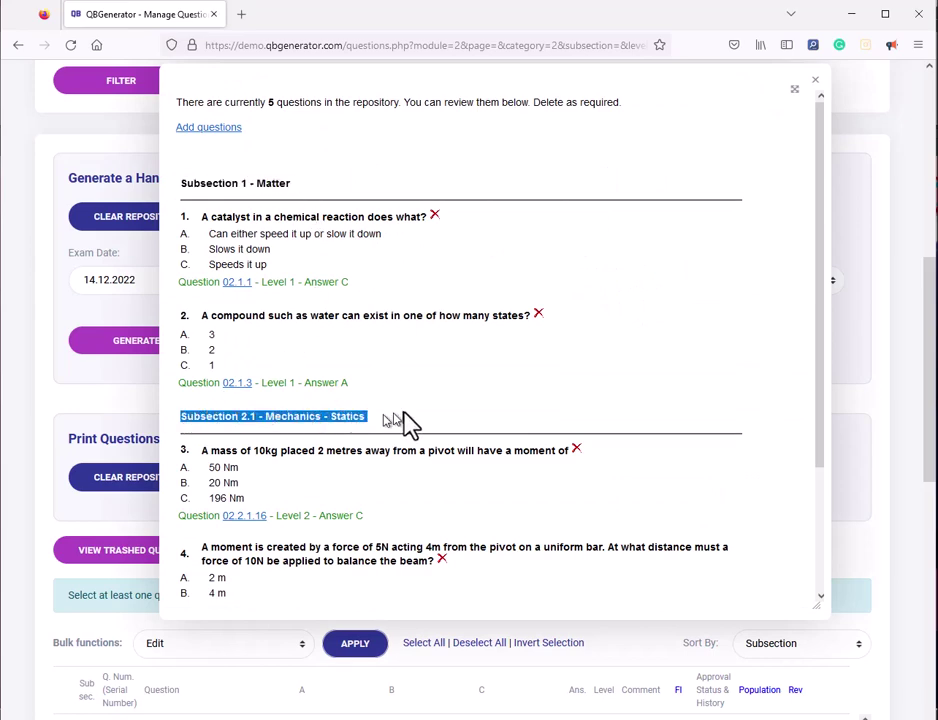
scroll(435, 375, "down", 6)
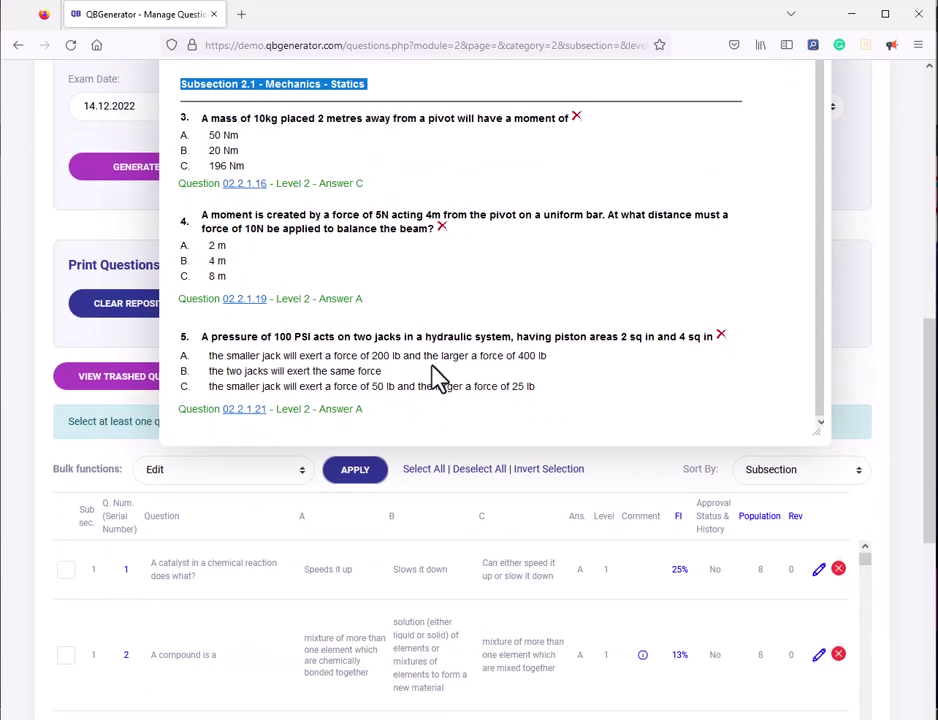
scroll(435, 375, "up", 3)
scroll(862, 195, "up", 3)
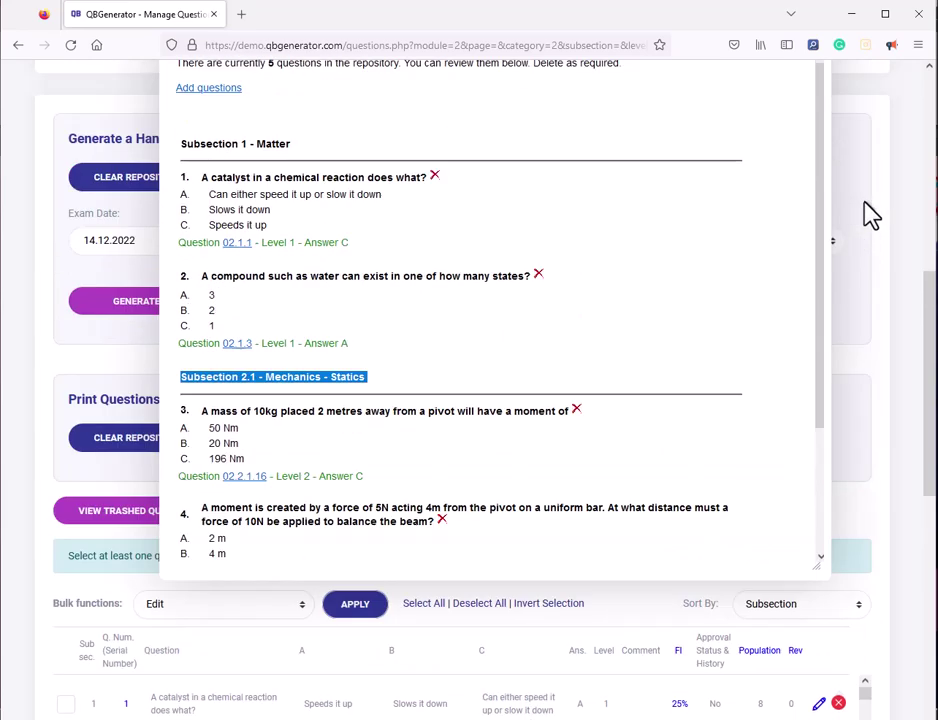
scroll(870, 215, "up", 3)
left_click(815, 254)
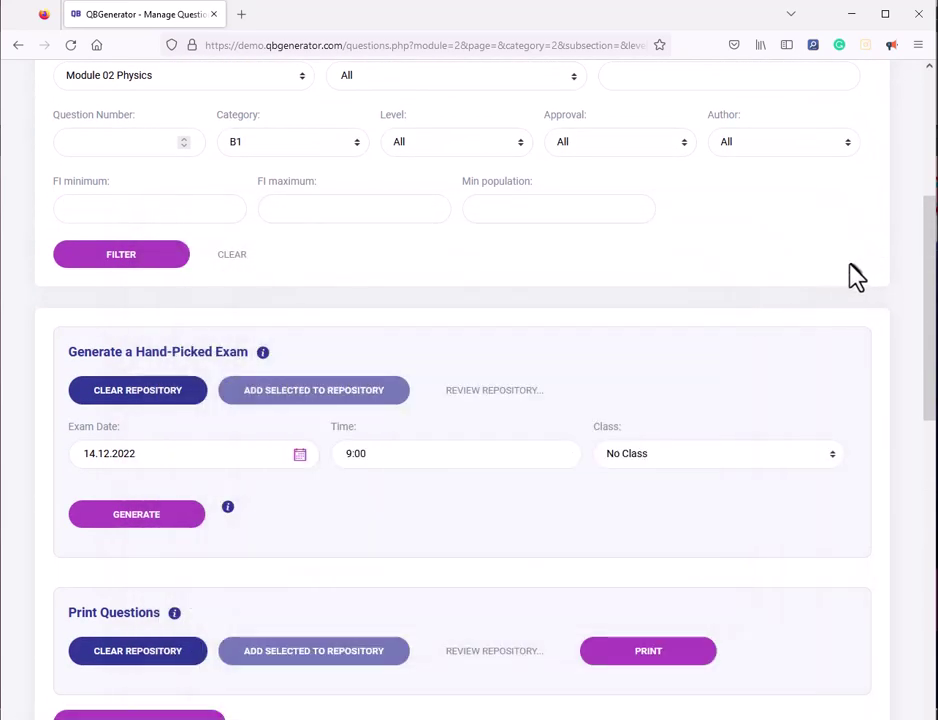
- Select questions 6, 7 and 8 of subsection 1 and add them to the hand-picked exam repository
scroll(855, 278, "down", 7)
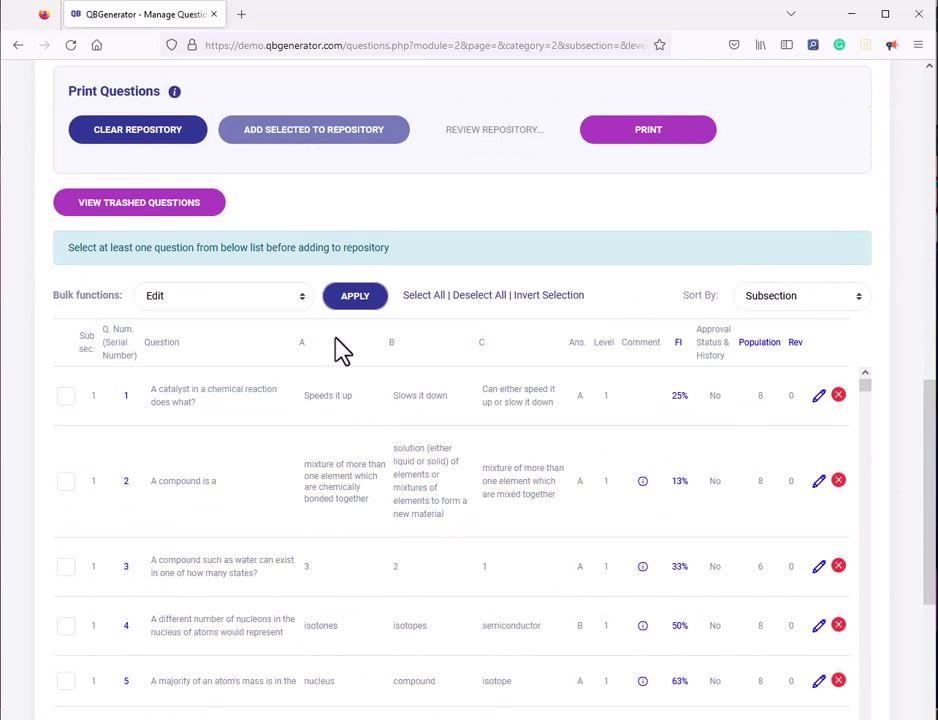
scroll(90, 502, "down", 3)
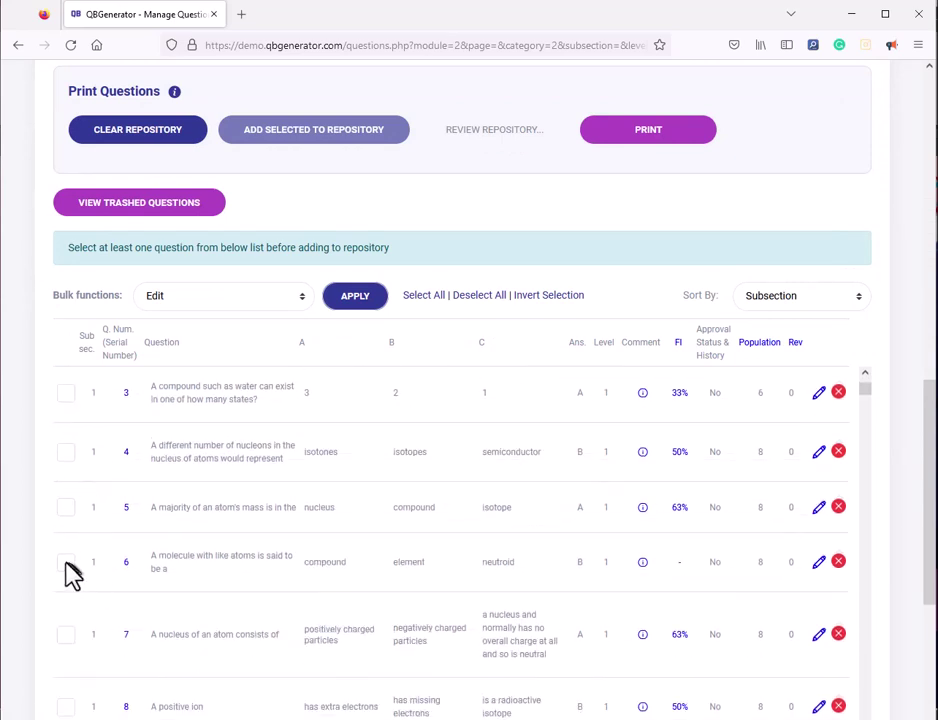
left_click(66, 563)
left_click(68, 588)
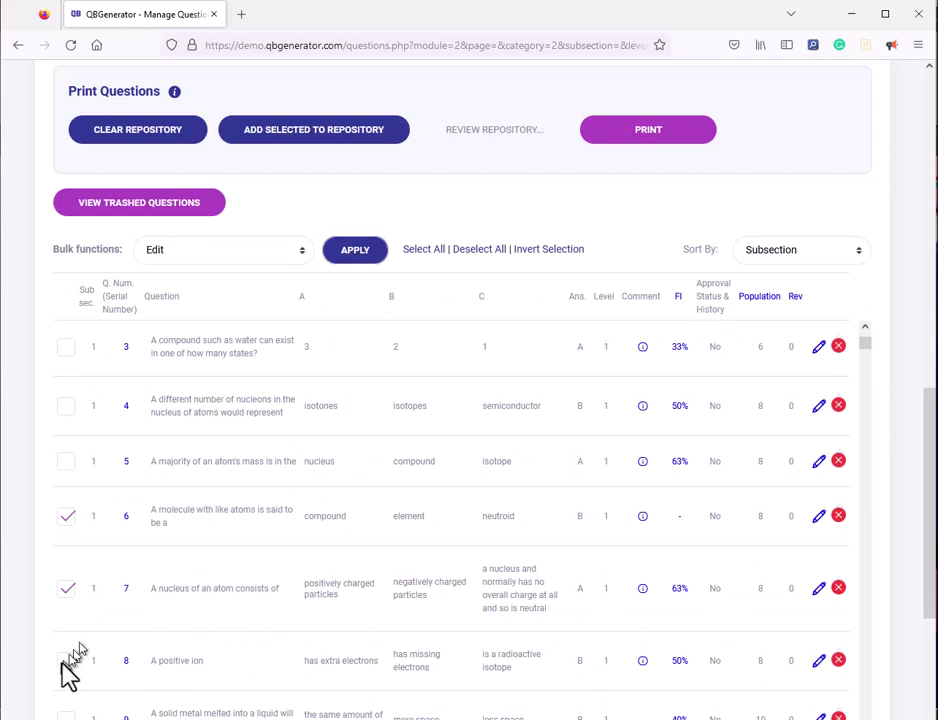
left_click(66, 661)
scroll(287, 502, "up", 3)
scroll(370, 388, "up", 5)
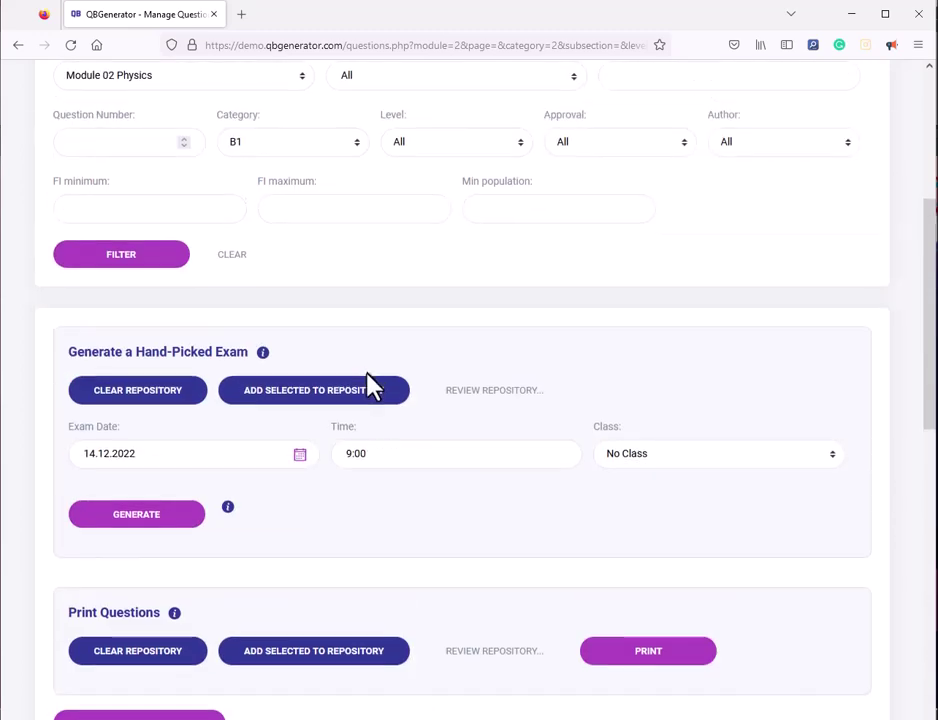
scroll(435, 383, "down", 4)
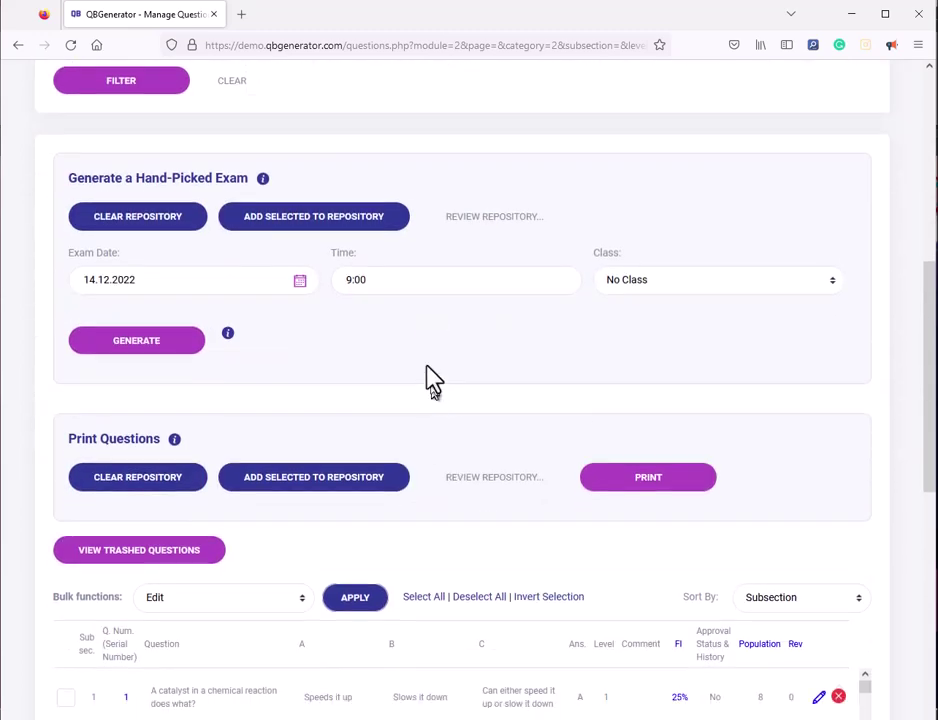
left_click(258, 222)
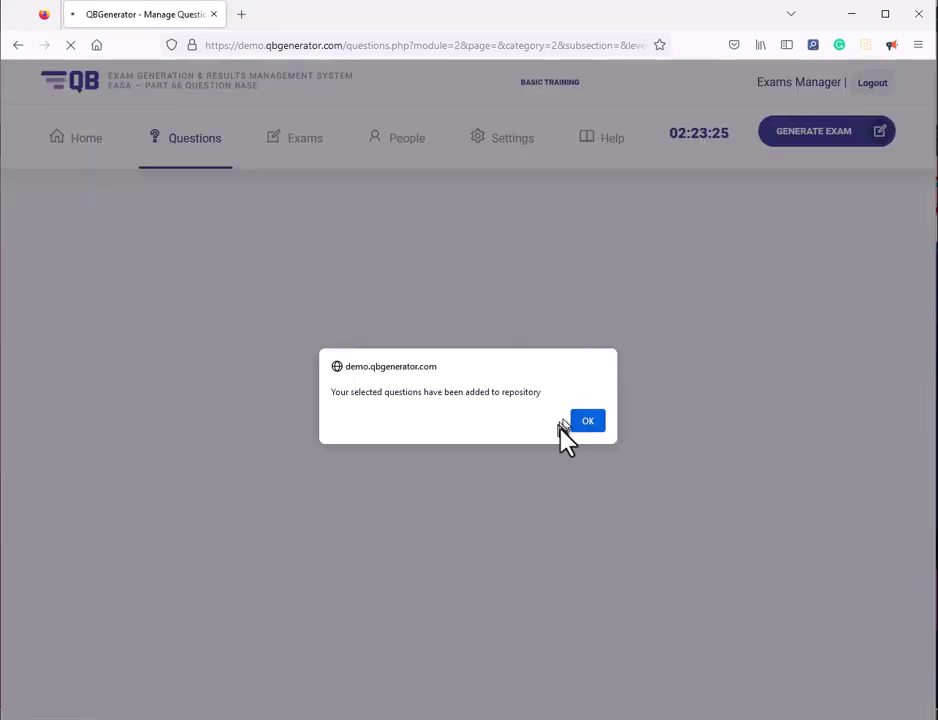
left_click(585, 421)
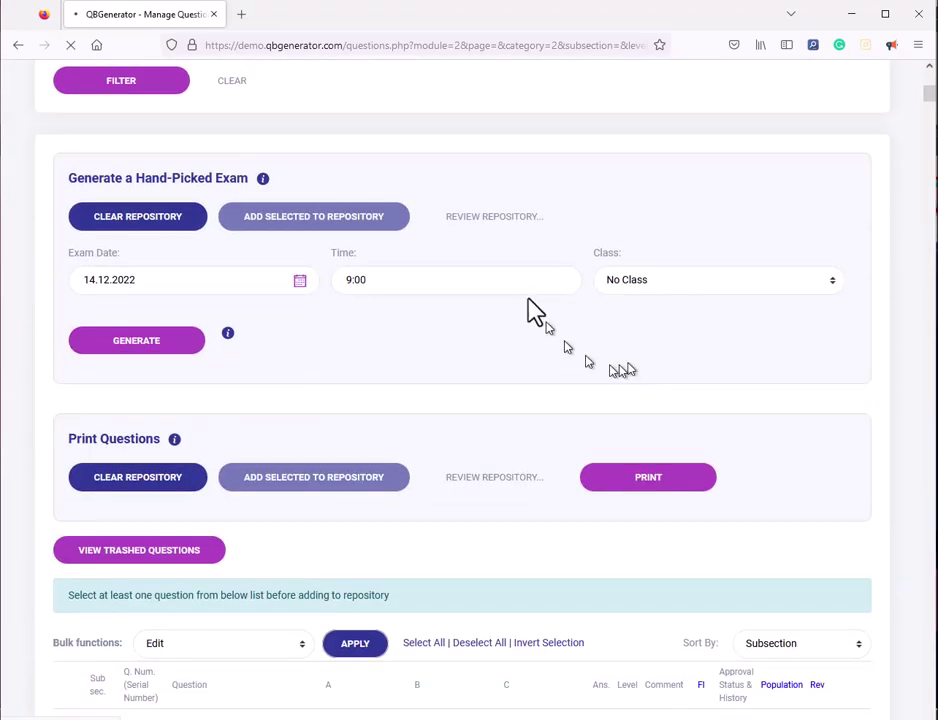
- Open the hand-picked exam repository's review and add questions 26, 27 and 28 of subsection 1 from there
left_click(496, 218)
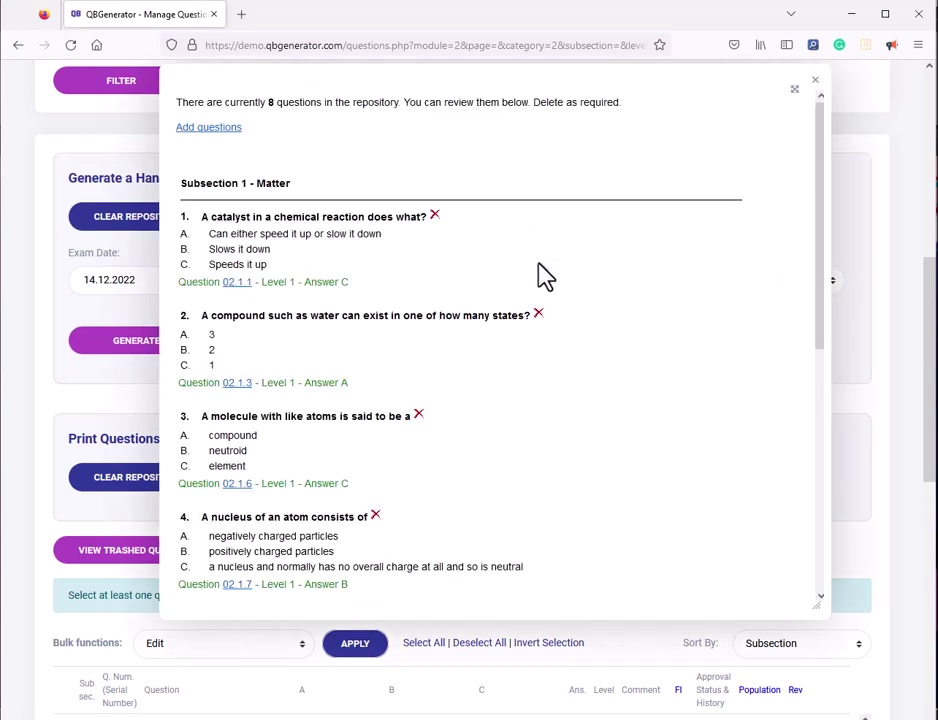
left_click_drag(821, 195, 810, 168)
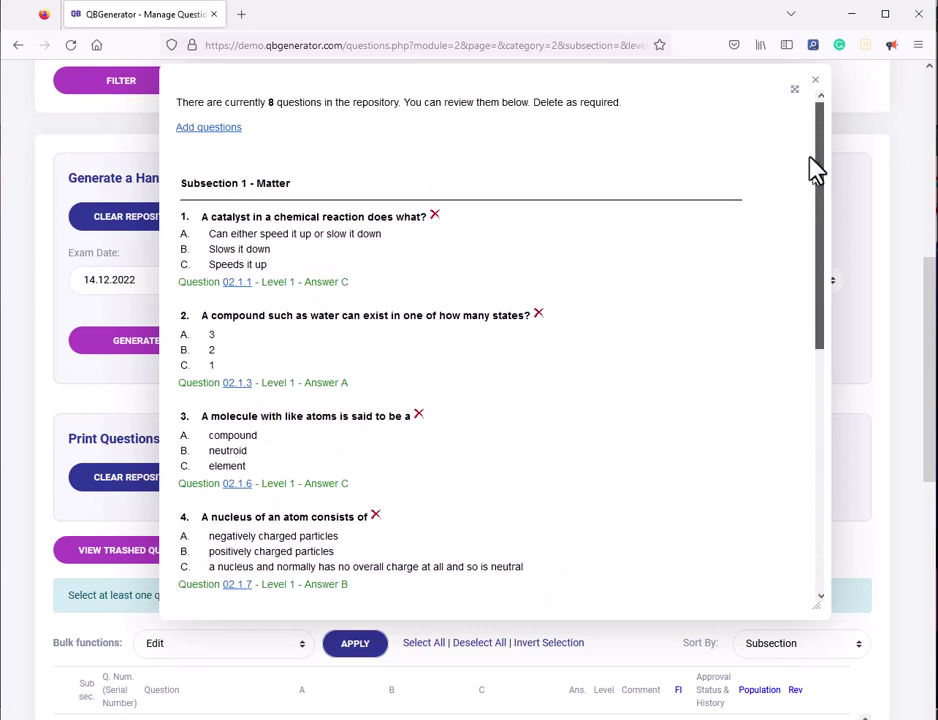
left_click(207, 132)
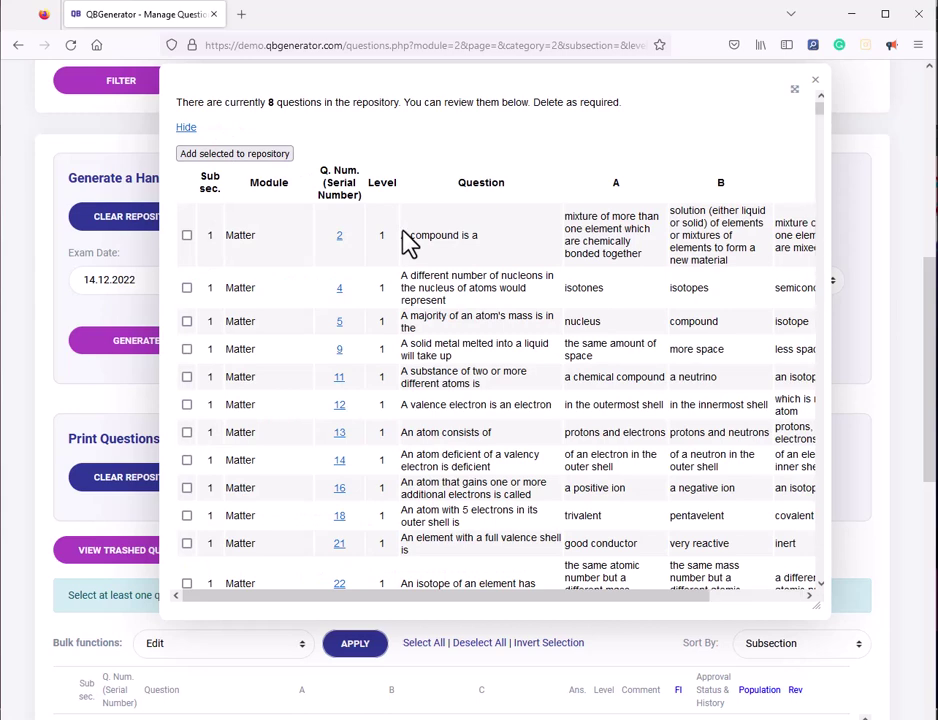
scroll(251, 434, "down", 3)
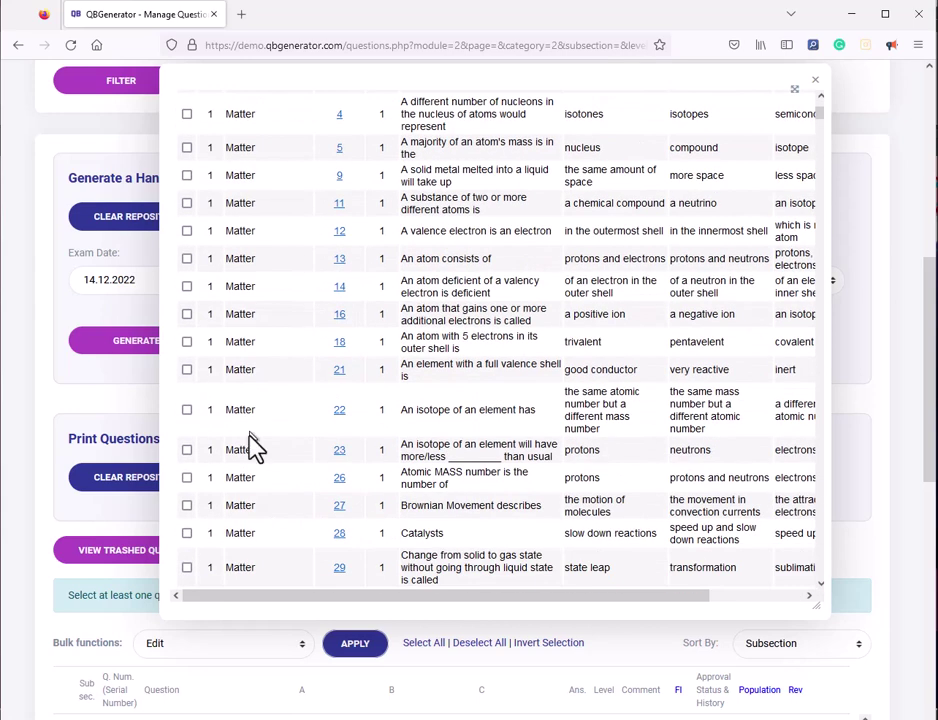
left_click(187, 478)
left_click(188, 506)
scroll(283, 495, "up", 3)
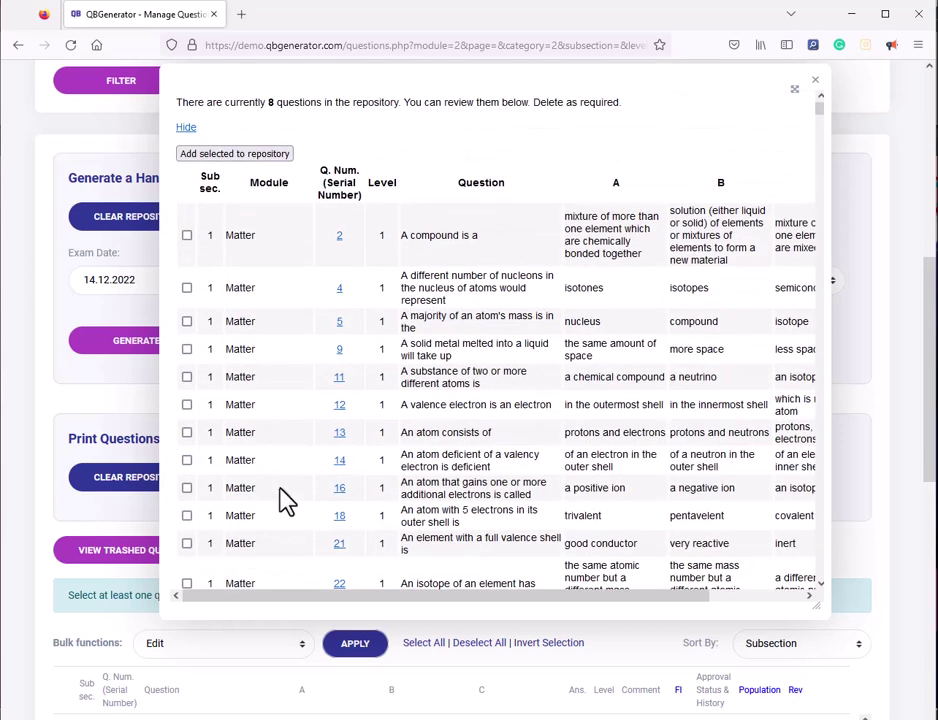
left_click(233, 155)
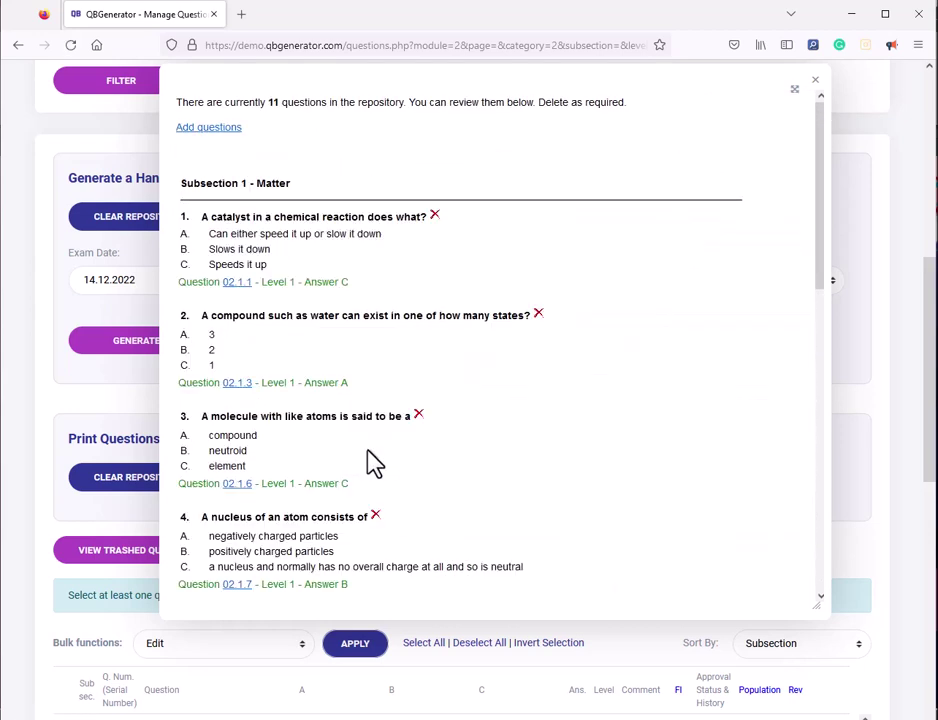
- Look through the updated question list of the hand-picked exam repository and close the review
scroll(377, 420, "down", 5)
scroll(383, 422, "down", 3)
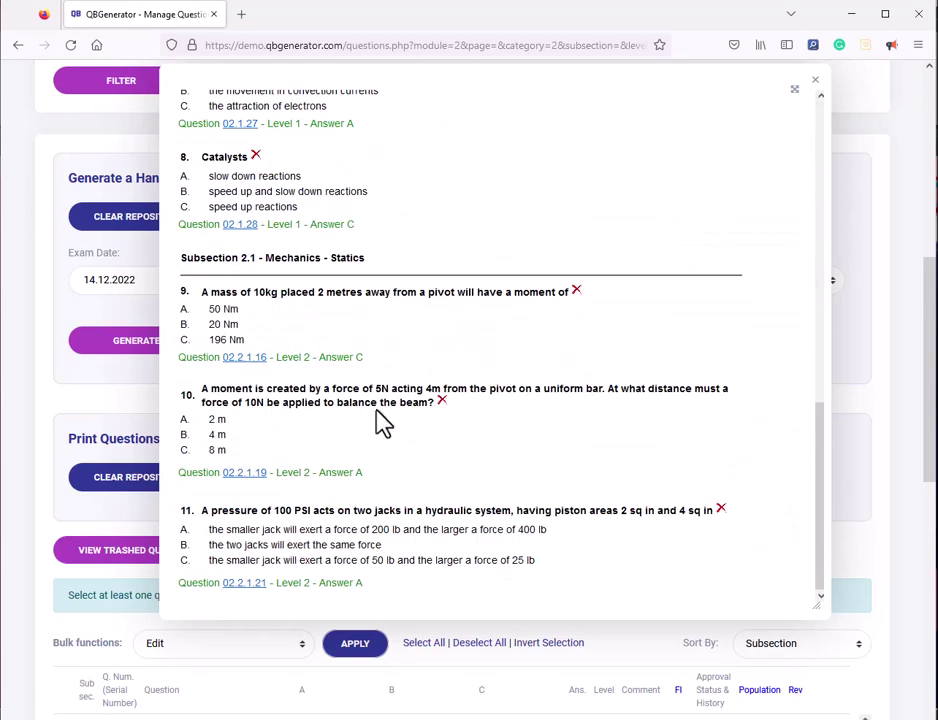
scroll(383, 422, "up", 10)
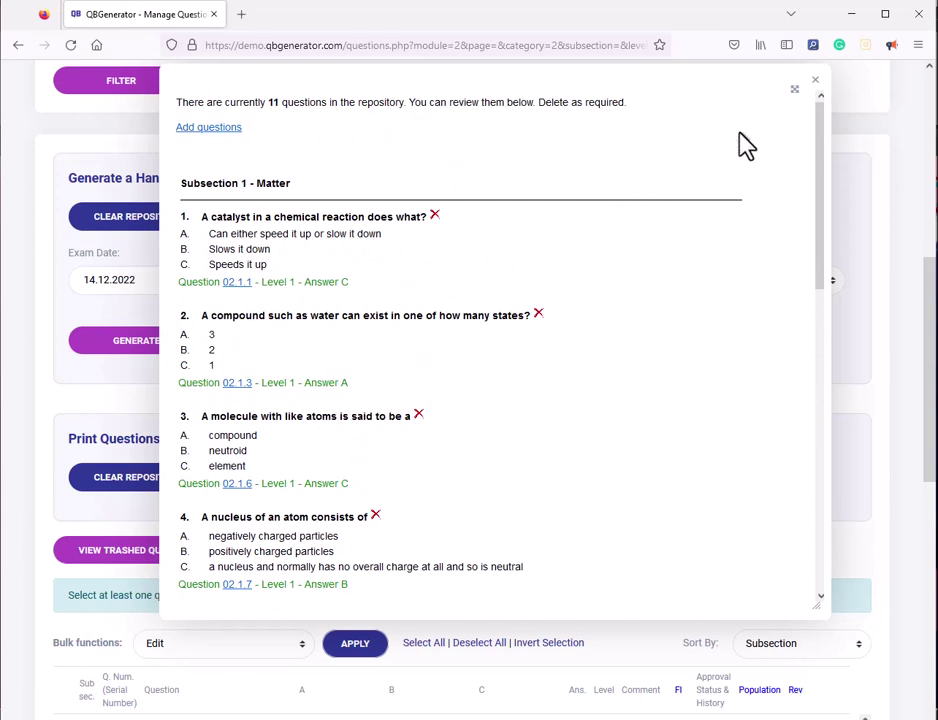
left_click(815, 86)
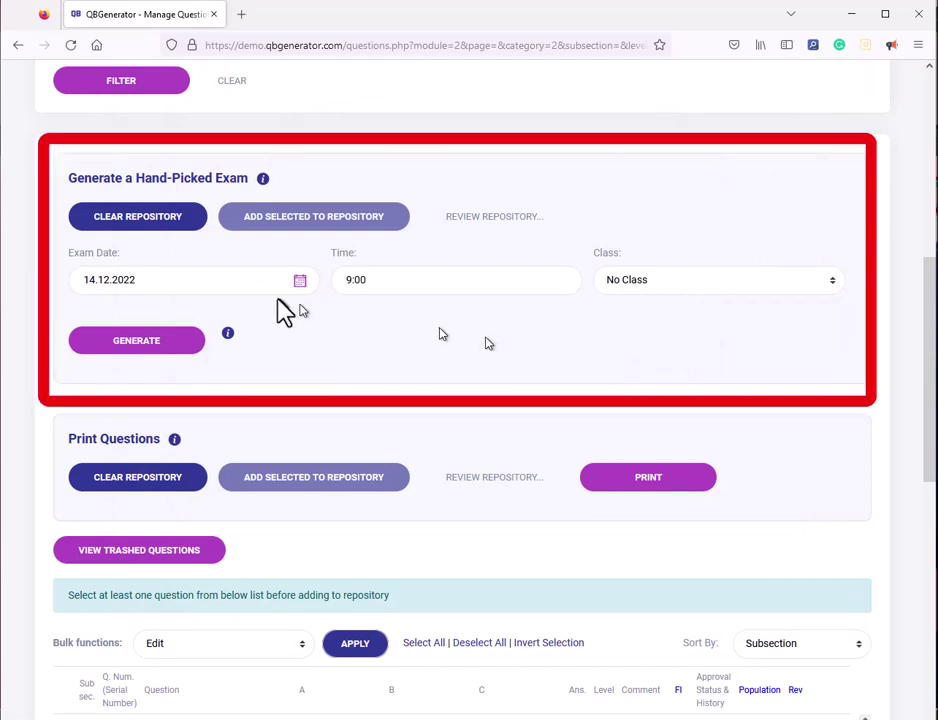
- Generate the hand-picked exam with its time set to 11:30 and its class set to classof2021
left_click(412, 282)
mouse_move(388, 396)
left_mouse_down()
mouse_move(394, 412)
mouse_move(467, 412)
mouse_move(404, 420)
mouse_move(419, 431)
mouse_move(420, 421)
left_mouse_up()
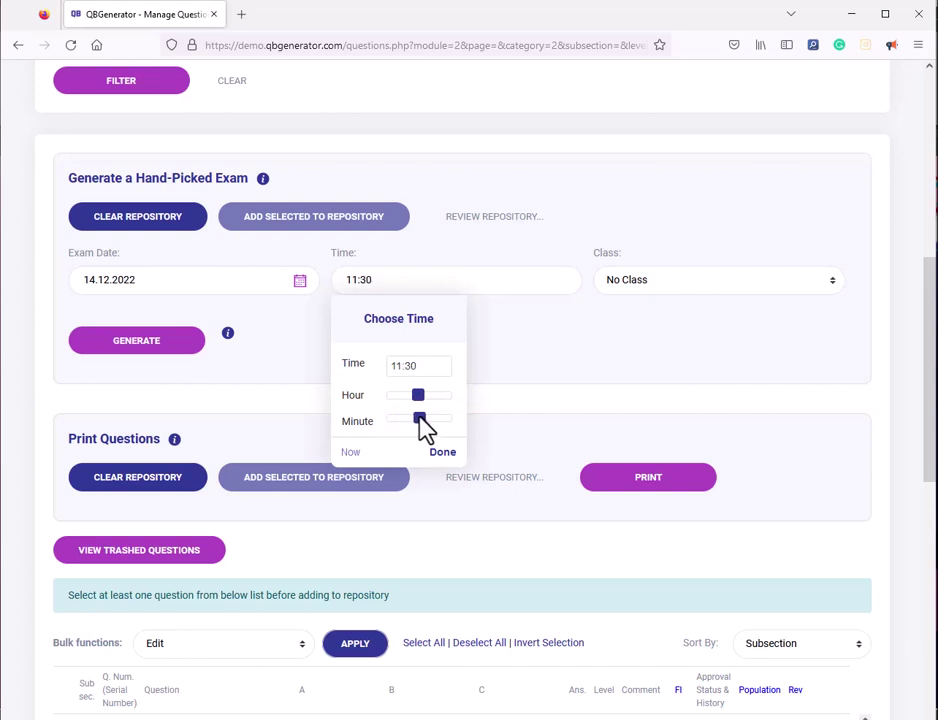
left_click(442, 452)
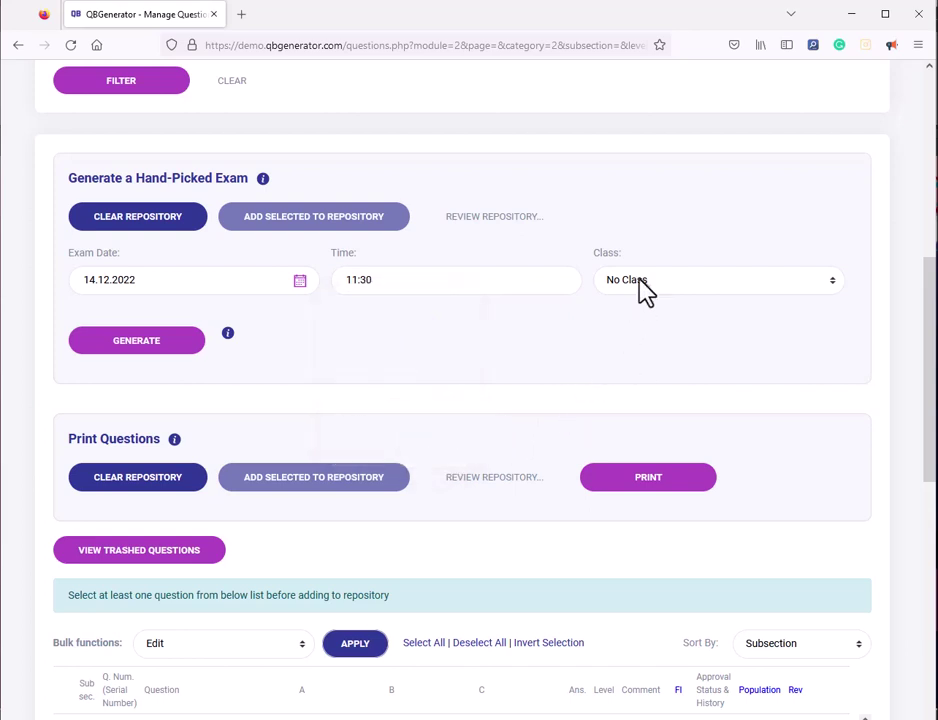
left_click(639, 280)
left_click(650, 355)
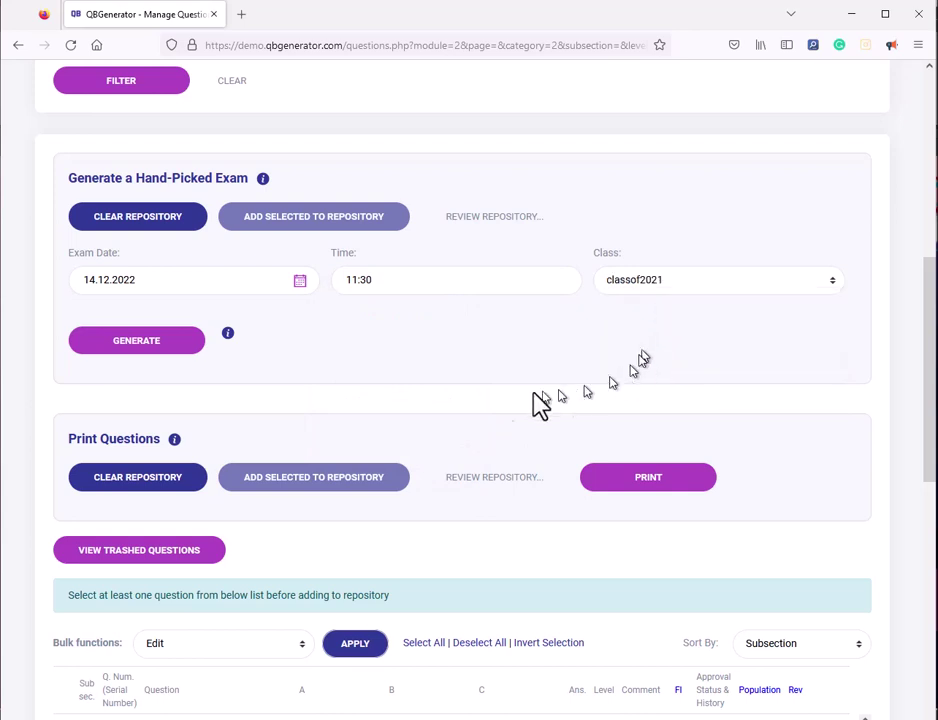
left_click(143, 348)
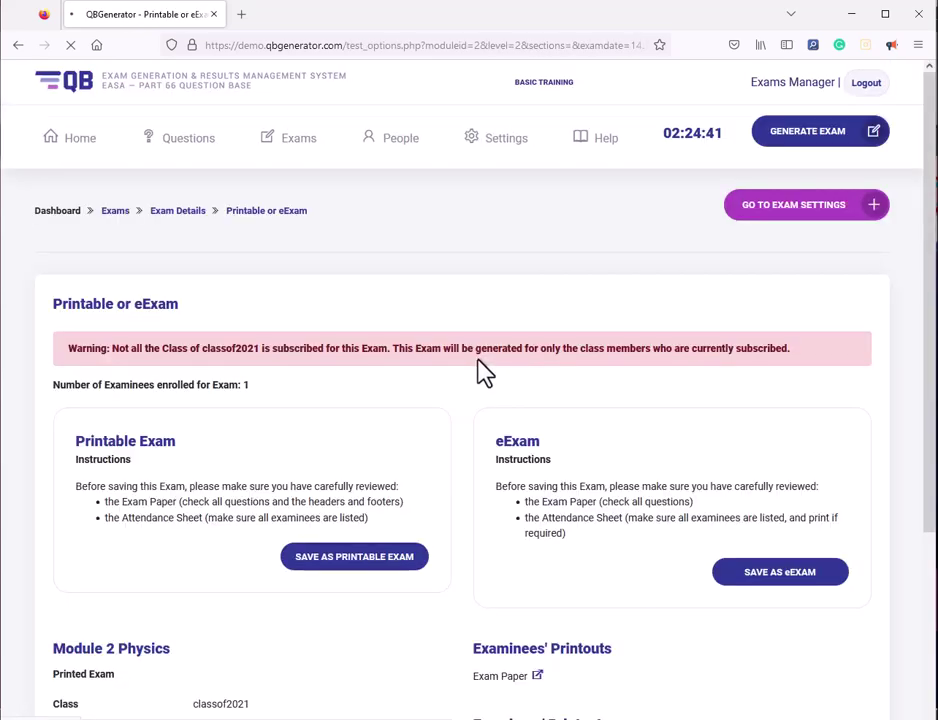
- Review the generated exam's repository and delete the question "A molecule with like atoms is said to be a"
scroll(487, 372, "down", 3)
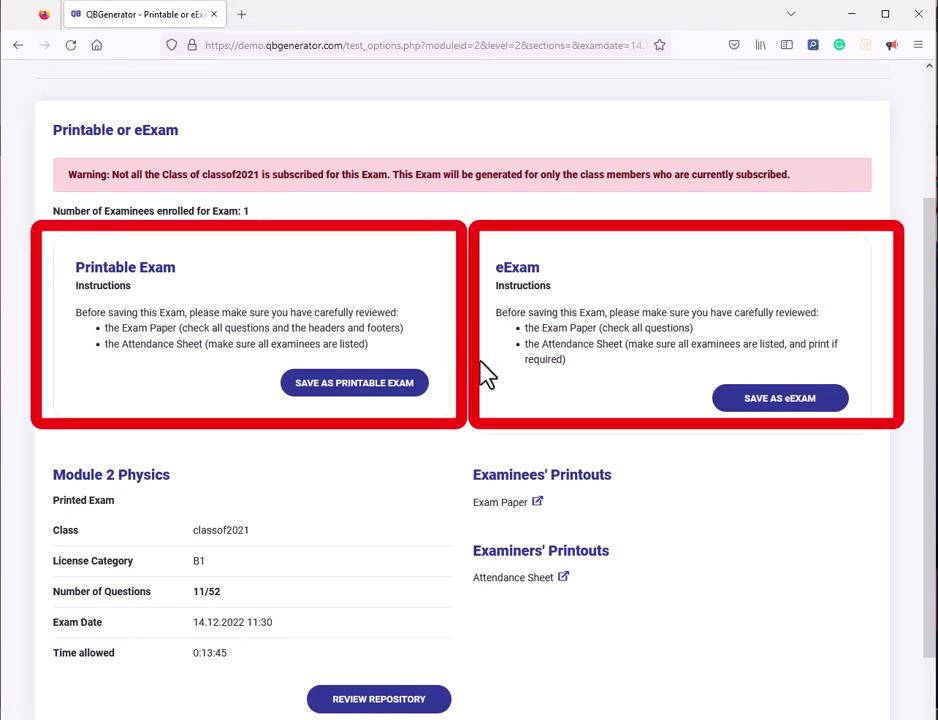
scroll(487, 372, "down", 2)
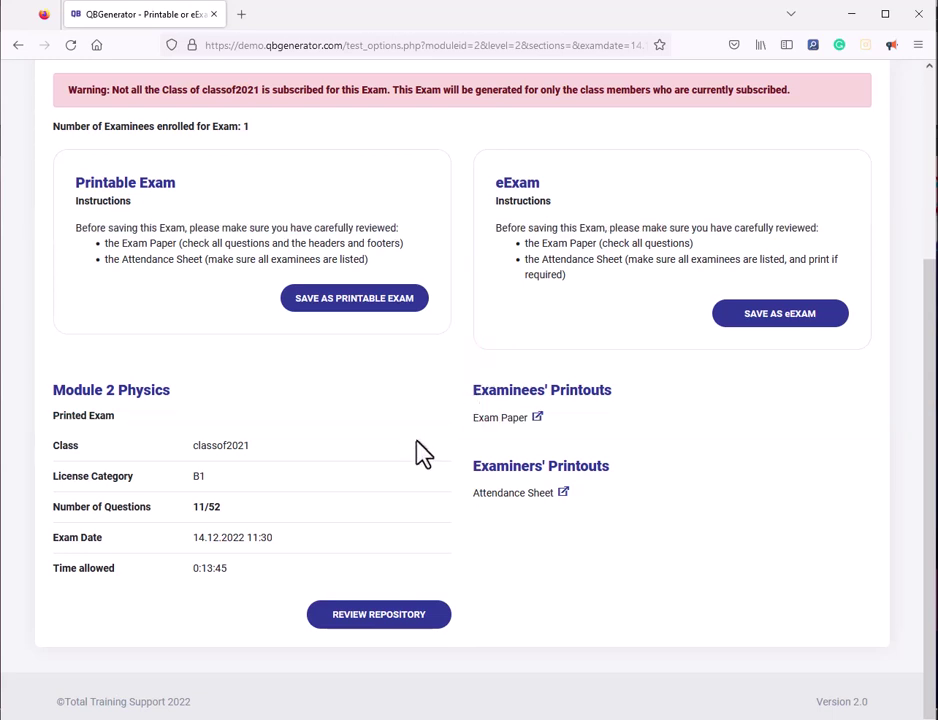
left_click(388, 616)
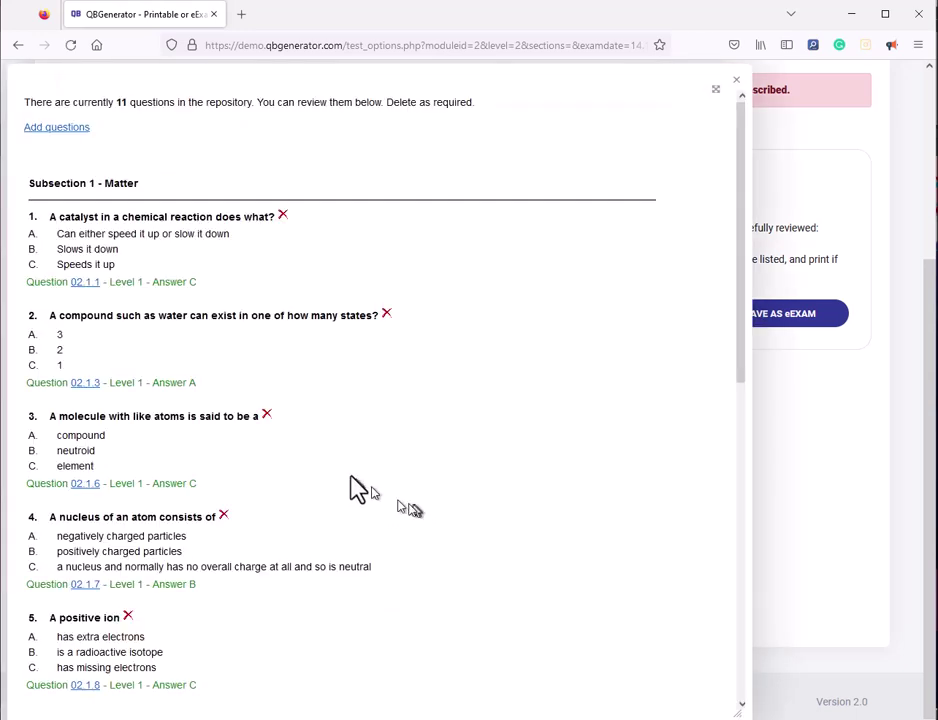
left_click(267, 416)
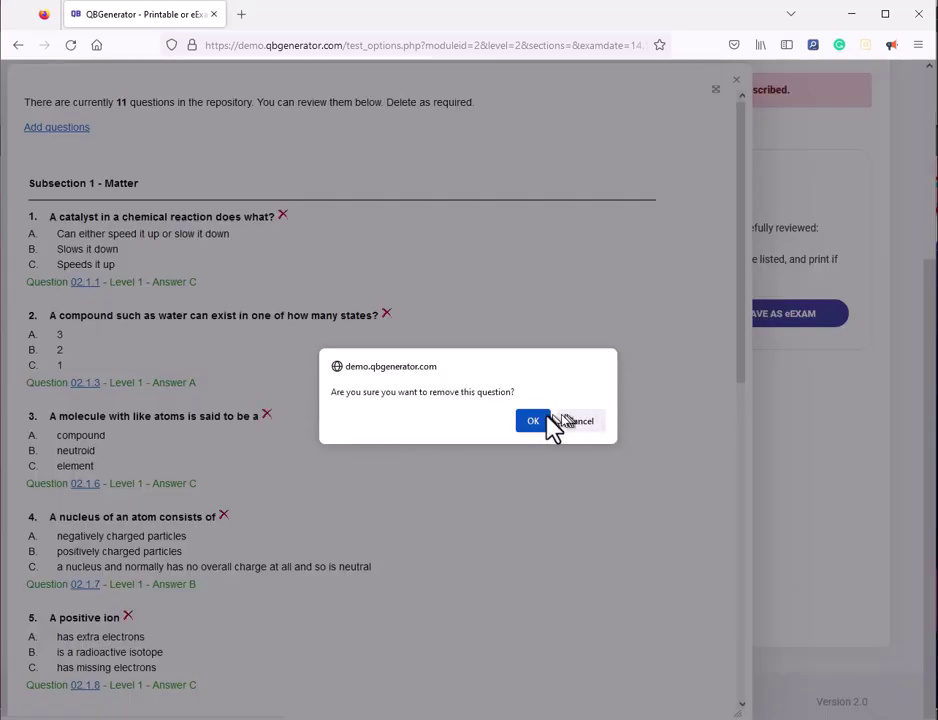
left_click(538, 480)
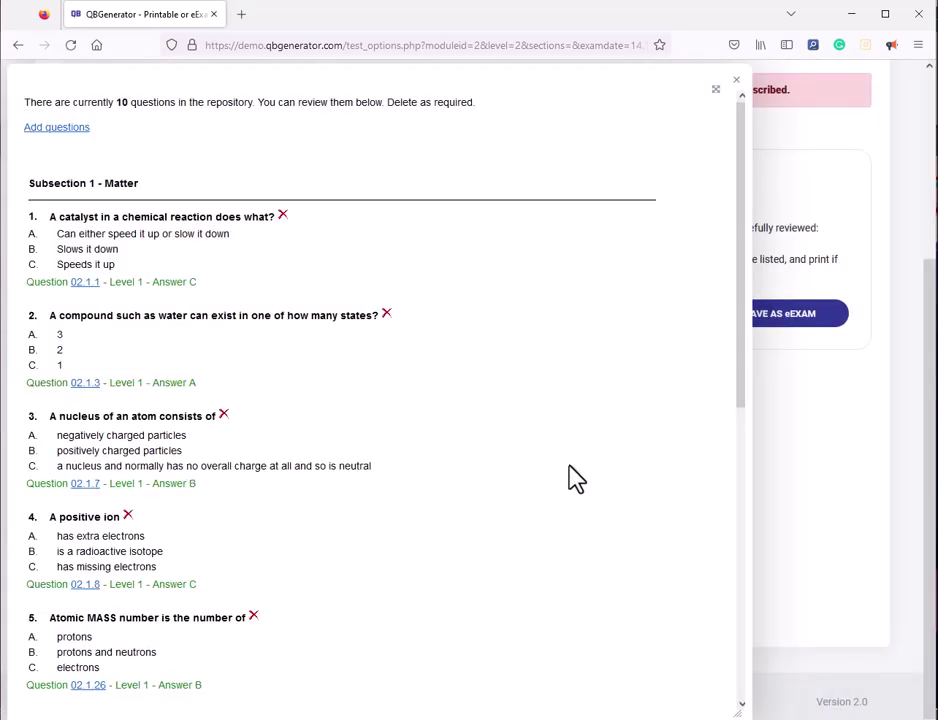
- Add another subsection 1 Matter question to the generated exam's repository from within its review
left_click(66, 129)
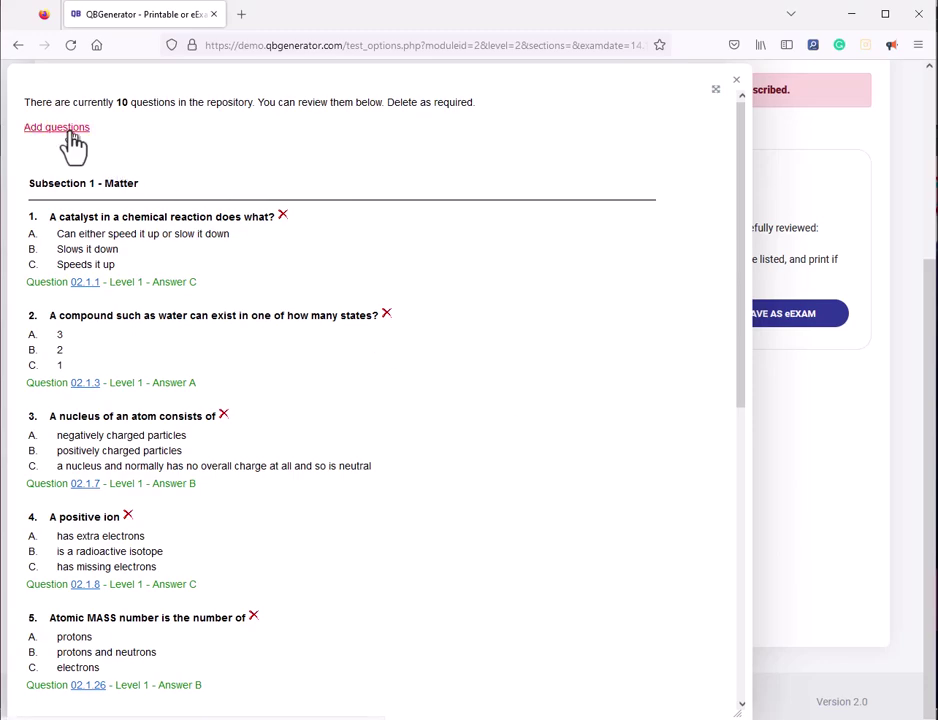
scroll(63, 560, "down", 15)
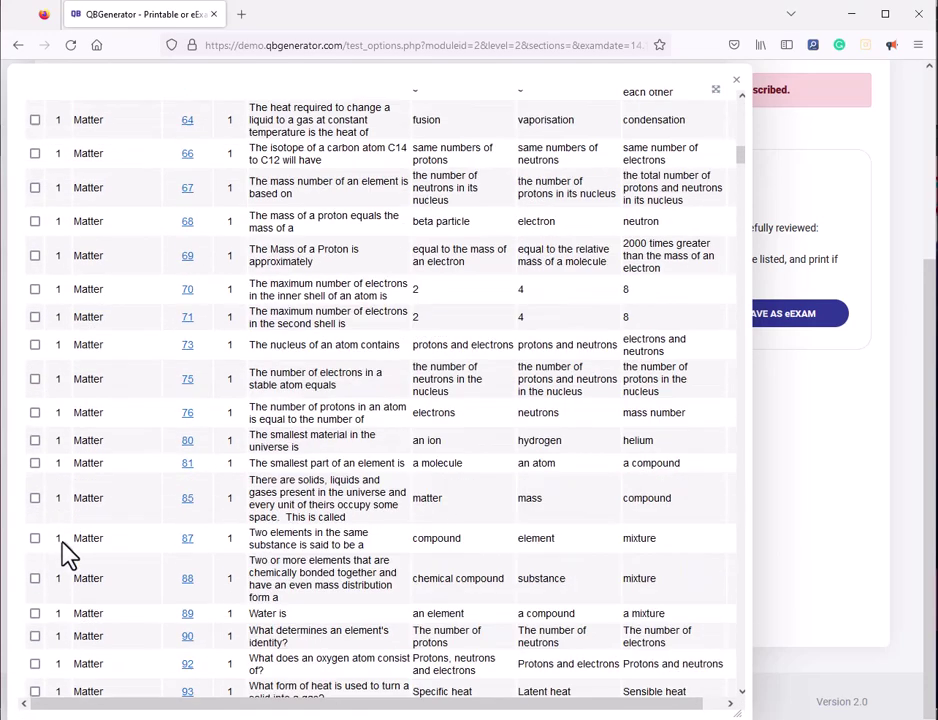
left_click(35, 554)
scroll(130, 450, "up", 15)
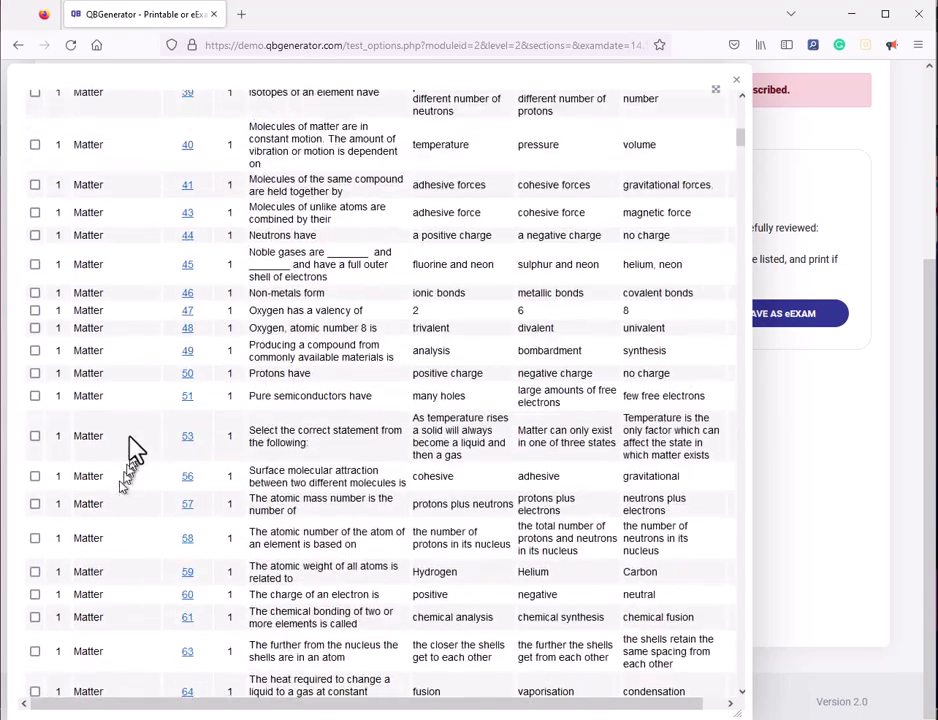
scroll(120, 380, "up", 3)
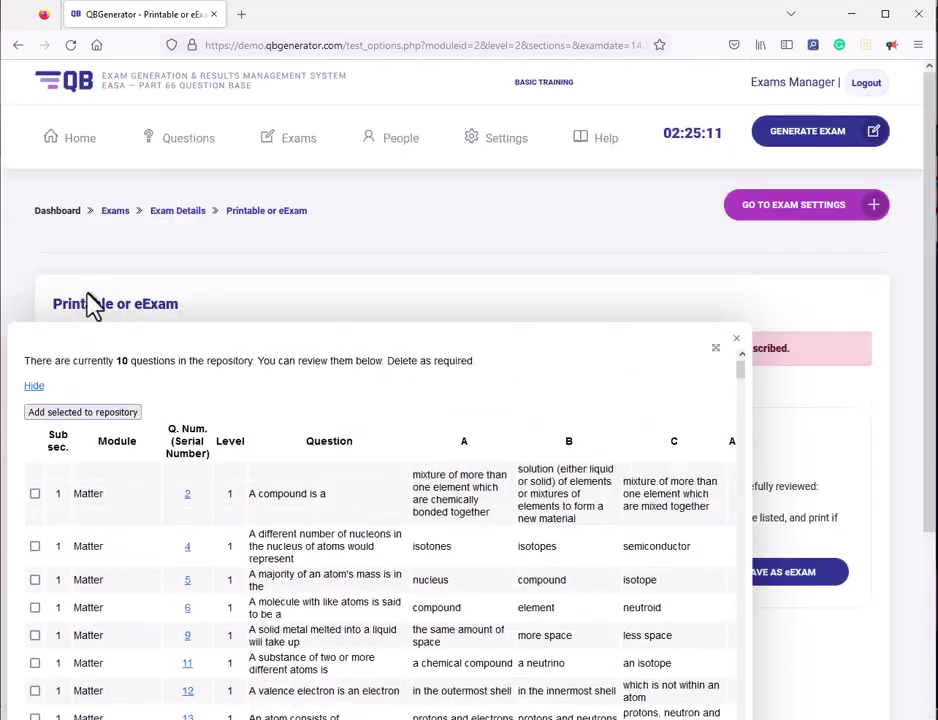
left_click(68, 410)
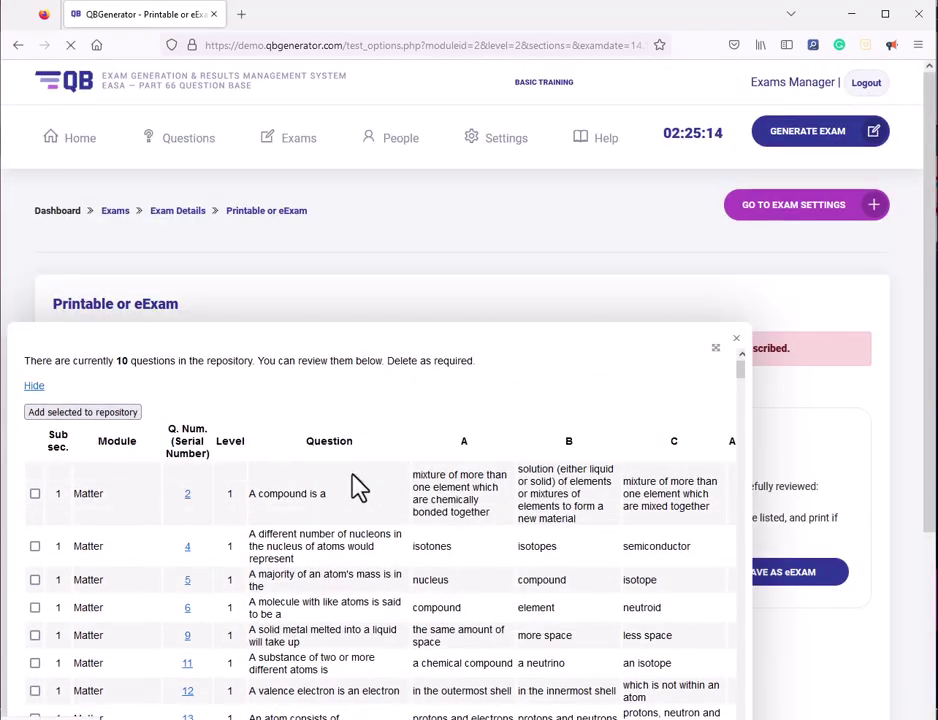
- Close the repository review as finished, stay on the exam page, and look over its details and save options
left_click(738, 341)
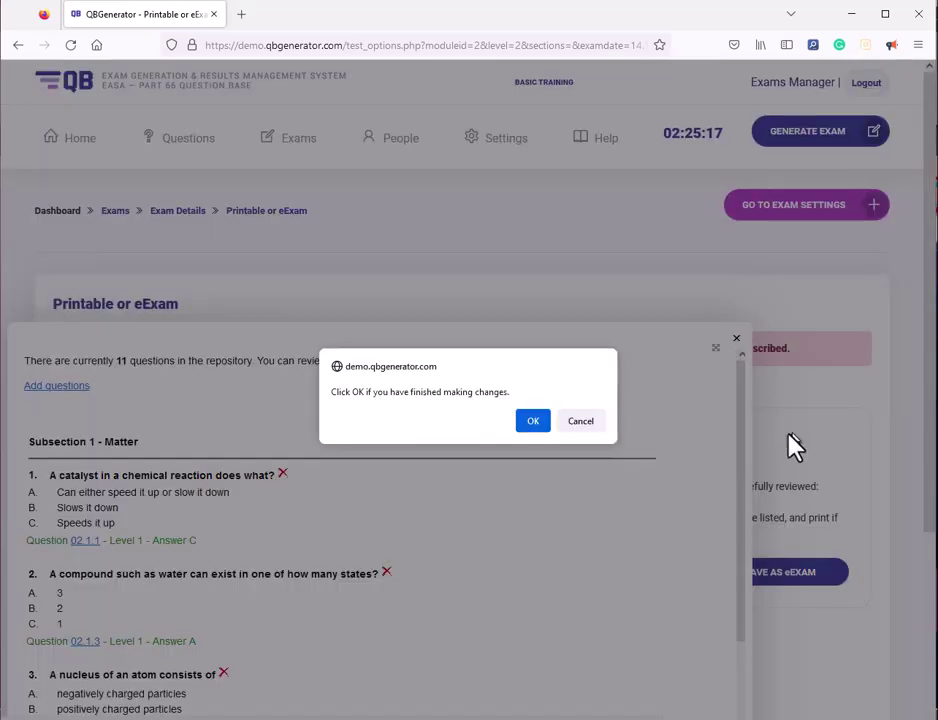
left_click(535, 423)
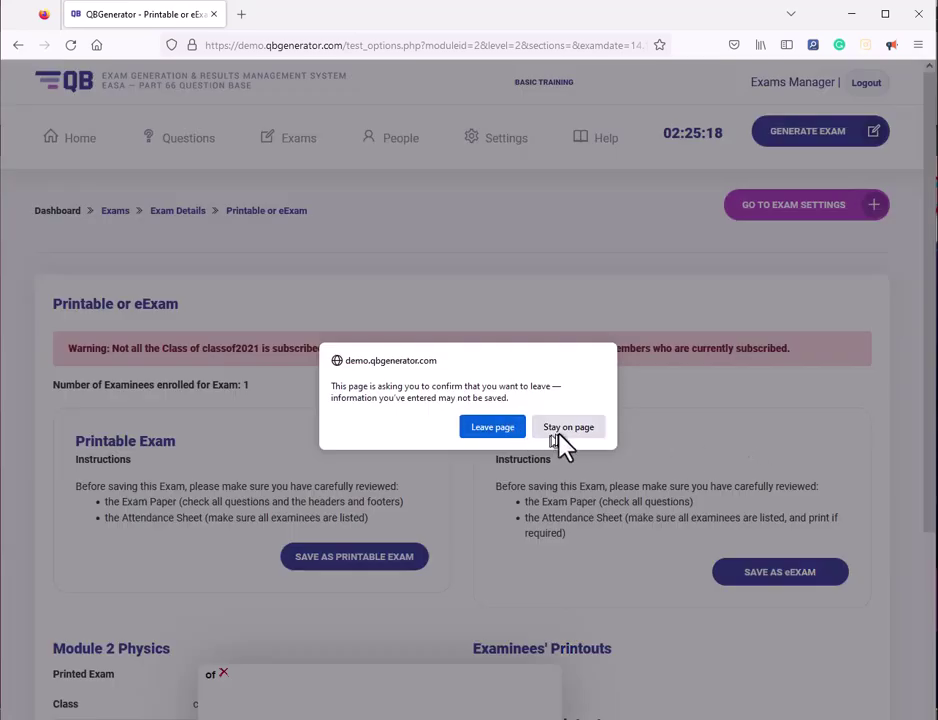
left_click(562, 432)
scroll(781, 425, "down", 5)
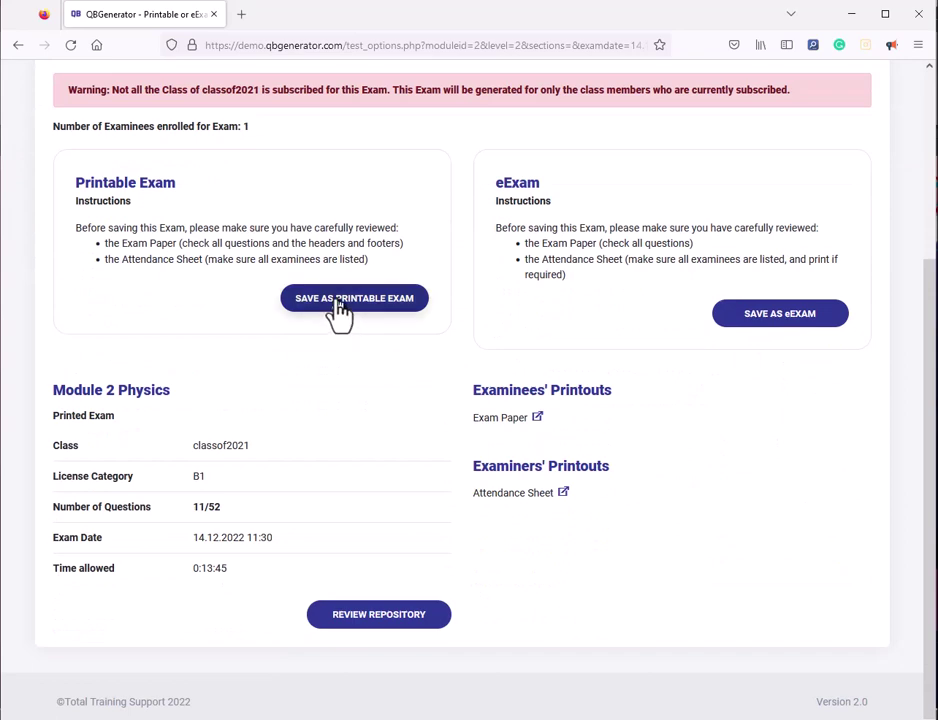
scroll(463, 551, "up", 2)
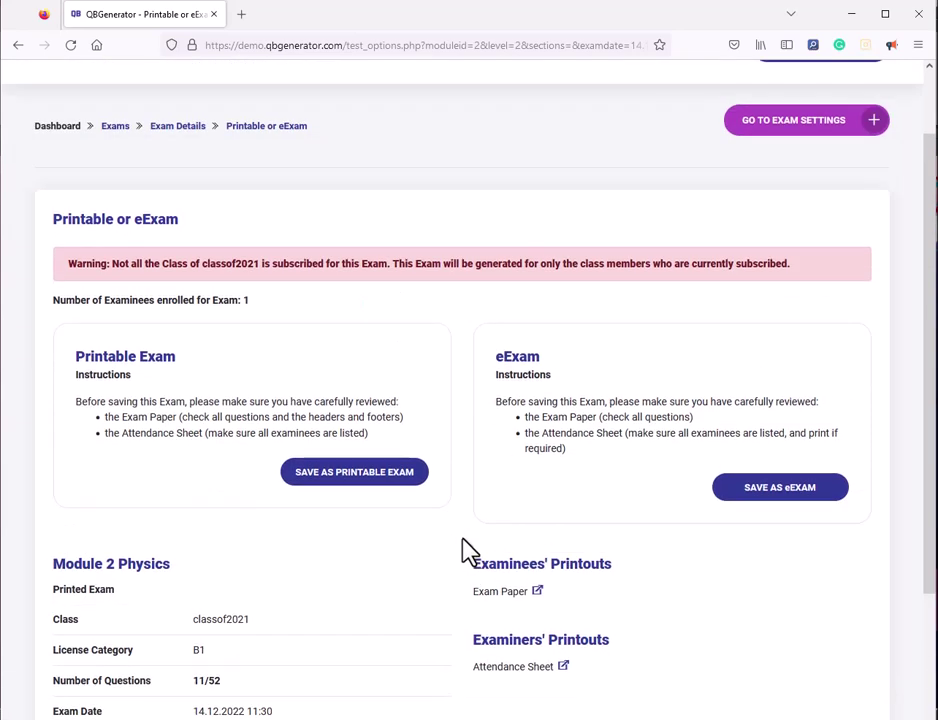
scroll(468, 551, "up", 1)
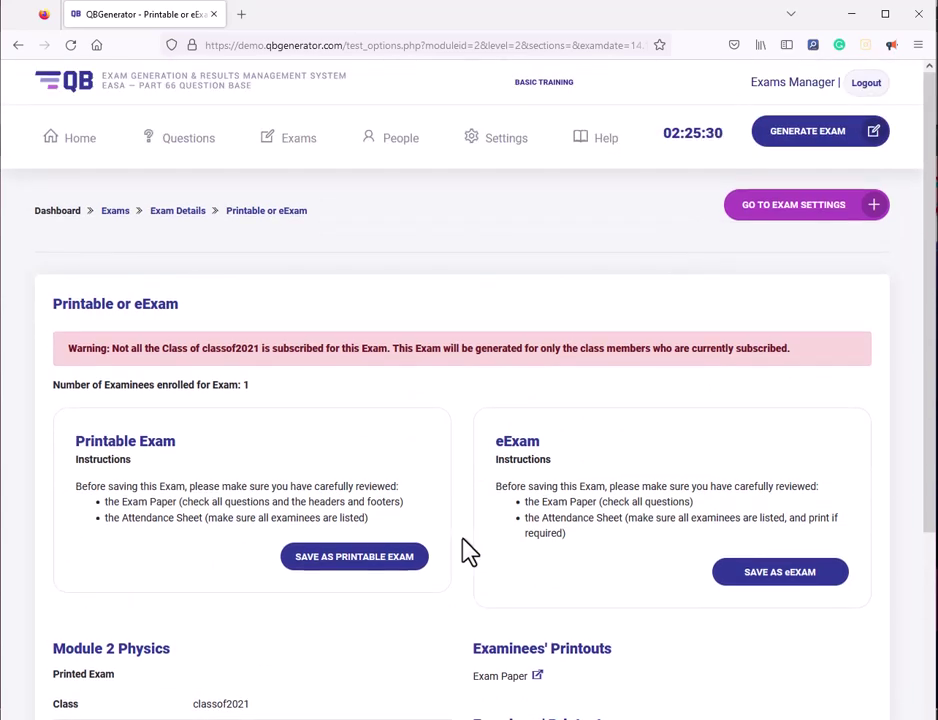
- Leave the exam page without saving and go to the Print Questions section for Module 2 Physics on the question management page
left_click(186, 142)
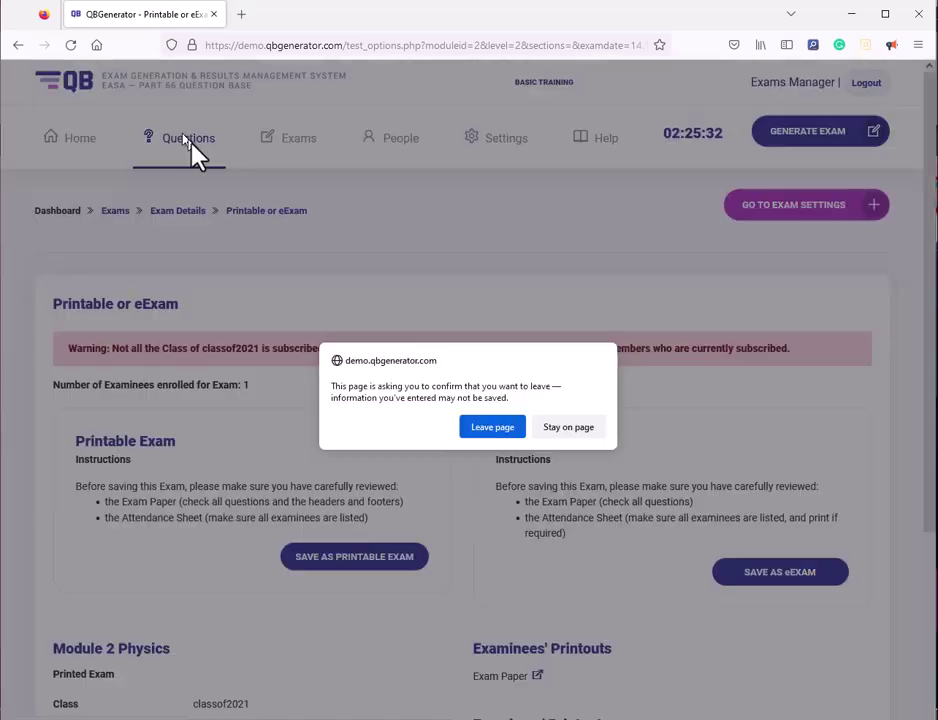
left_click(486, 428)
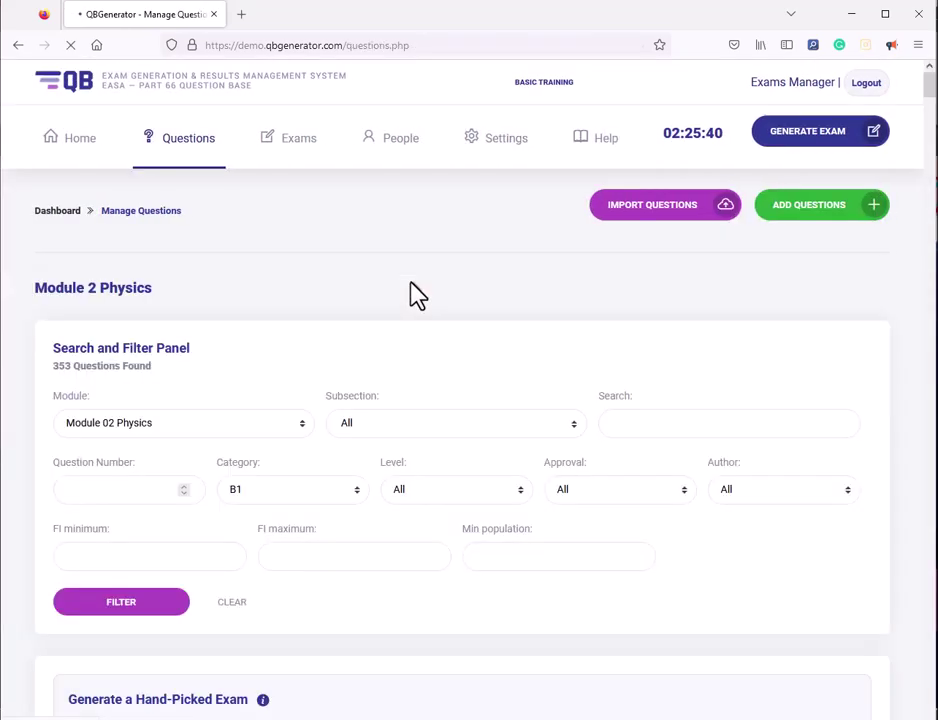
scroll(418, 295, "down", 3)
scroll(255, 325, "down", 3)
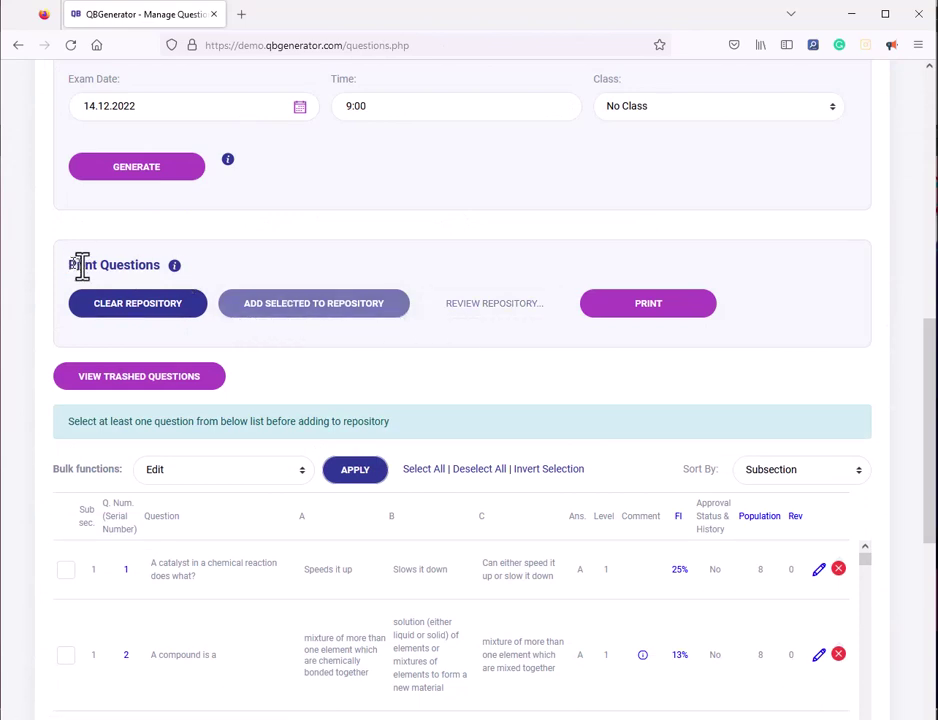
left_click_drag(68, 265, 161, 265)
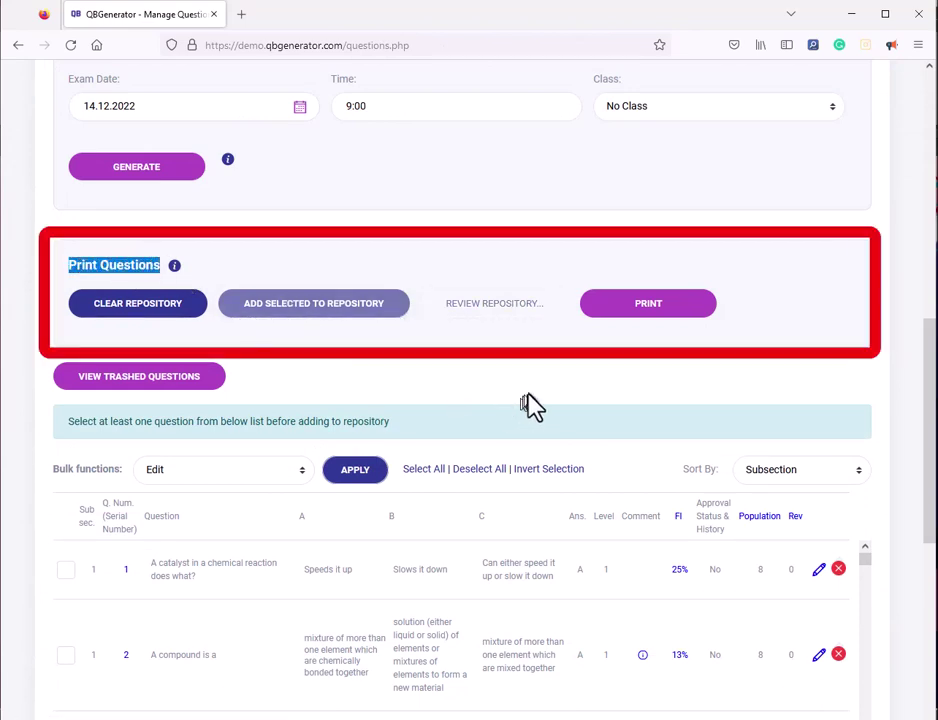
left_click(531, 368)
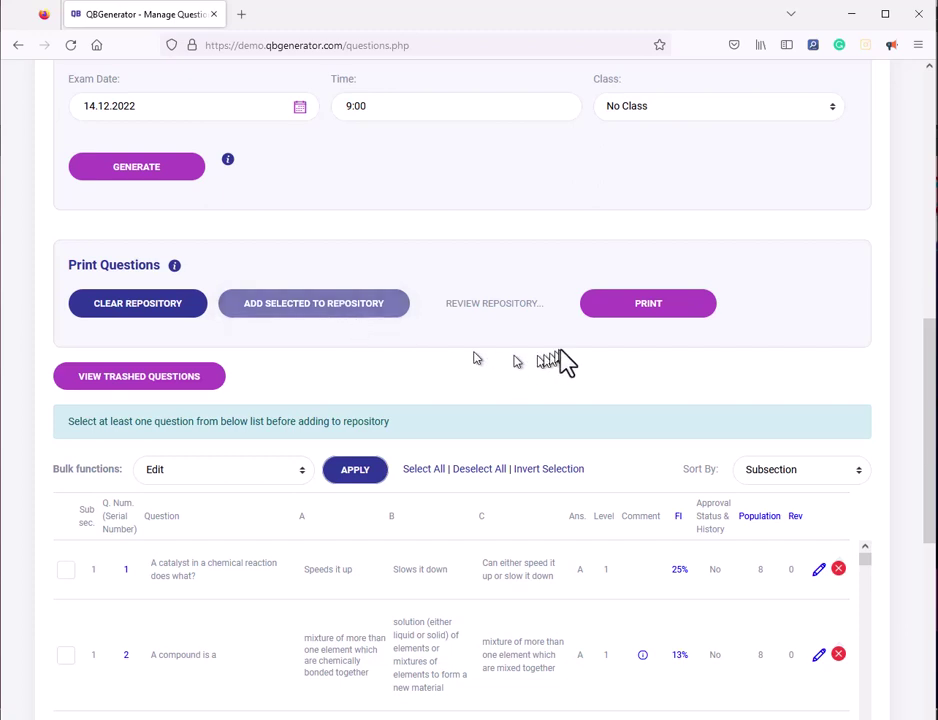
- Generate a printout of the repository questions showing Headings (Subsections and Levels), Comment / Reference, Level and Author
left_click(641, 318)
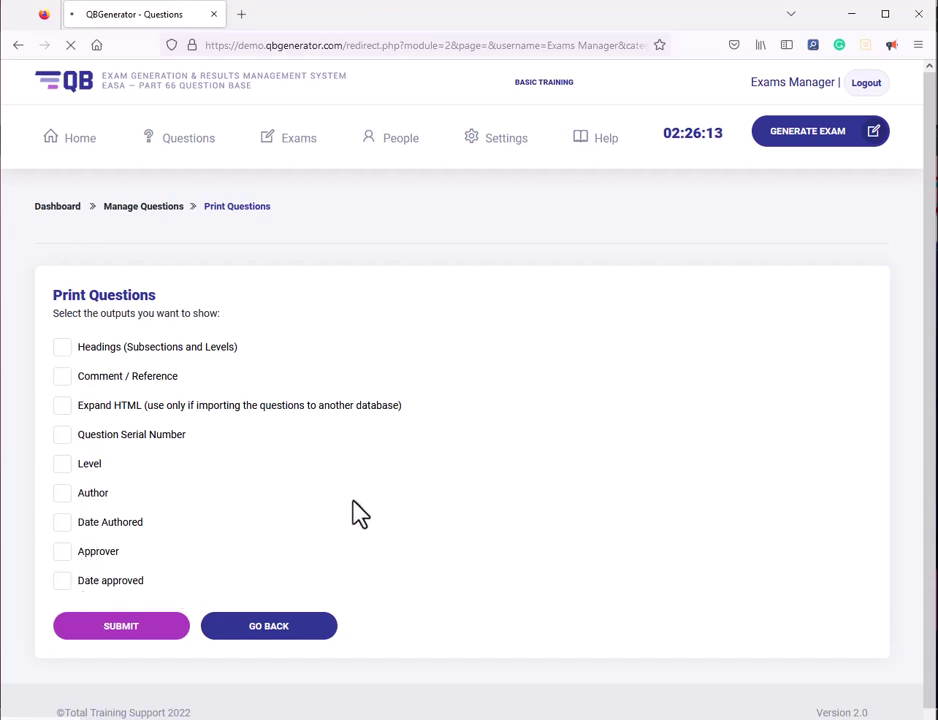
left_click(66, 348)
left_click(64, 378)
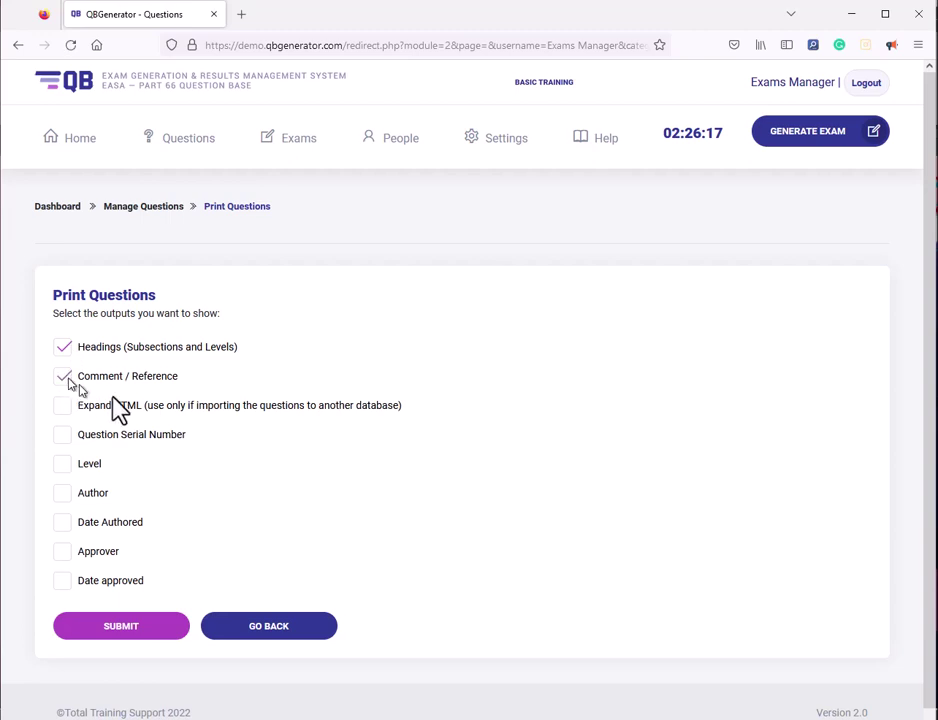
left_click(63, 466)
left_click(69, 496)
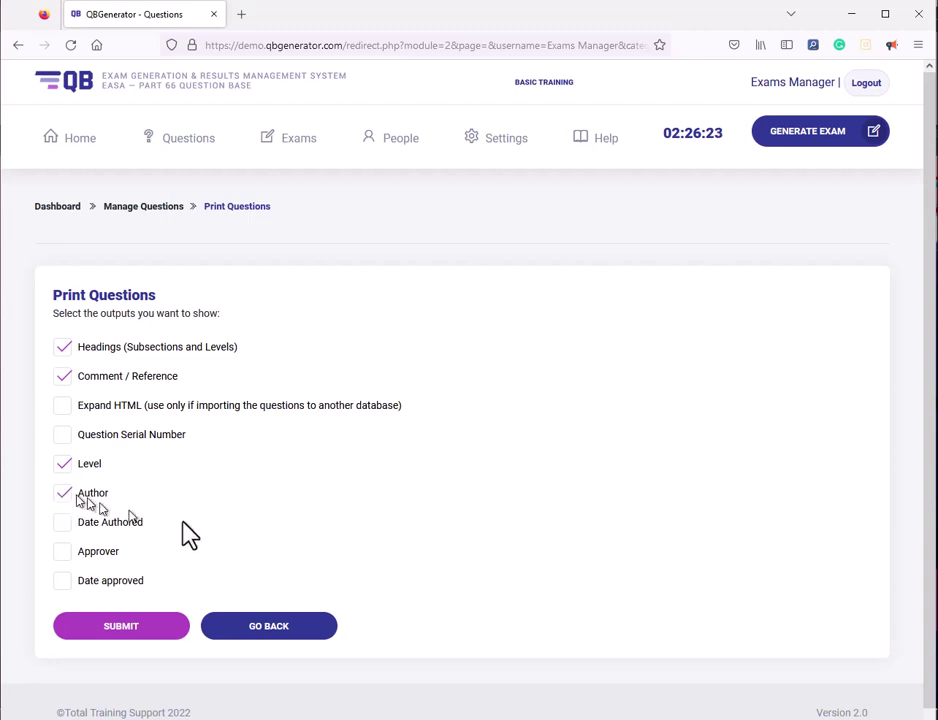
left_click(112, 628)
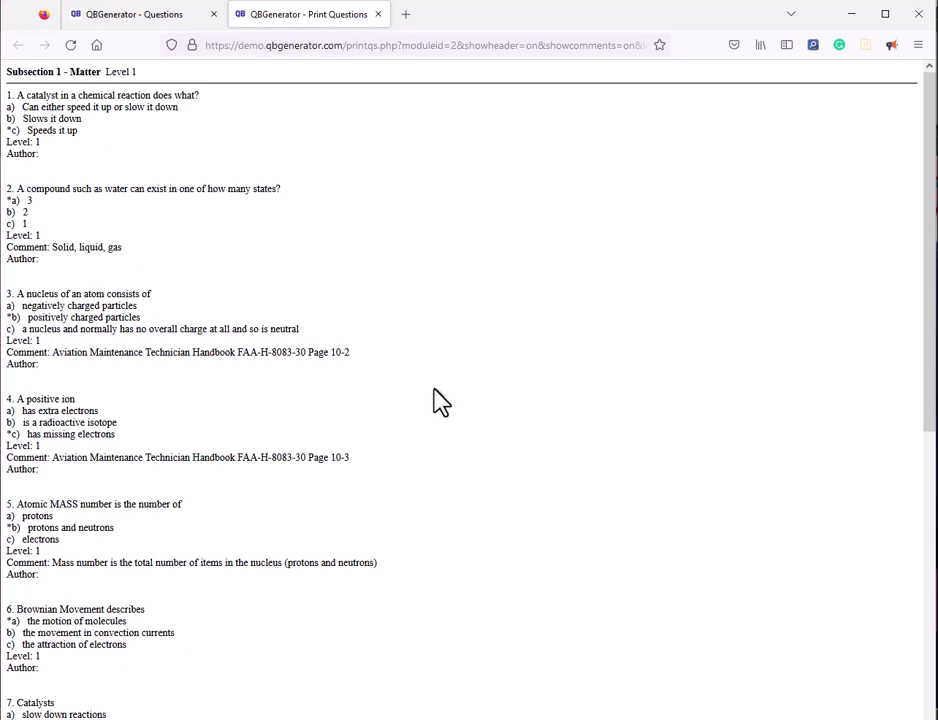
- Look through the printed question list, return to the print options page and leave it
scroll(445, 405, "down", 3)
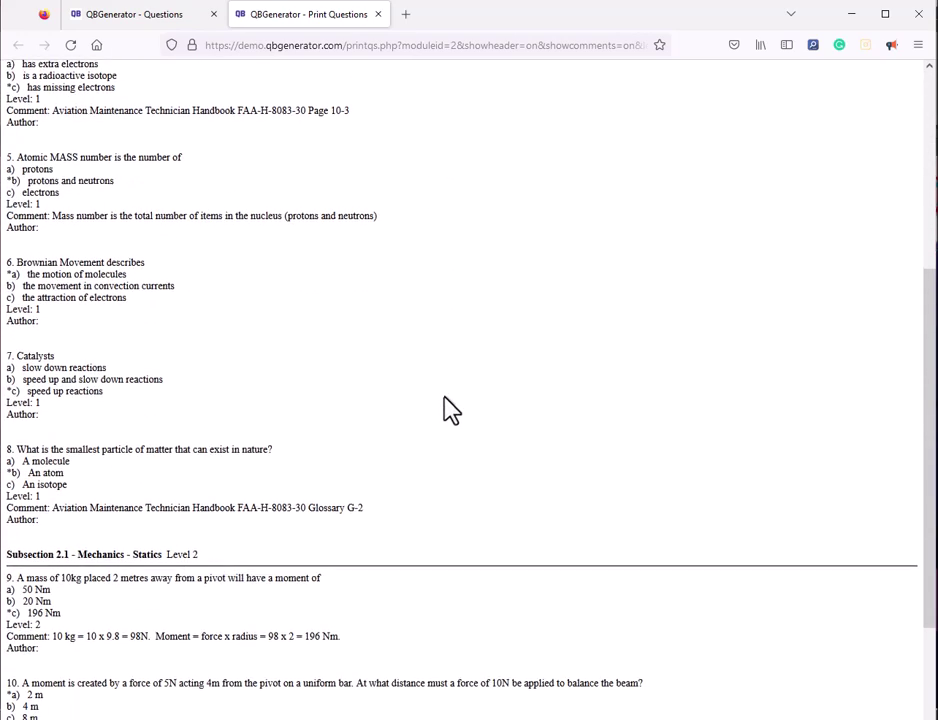
scroll(450, 410, "up", 3)
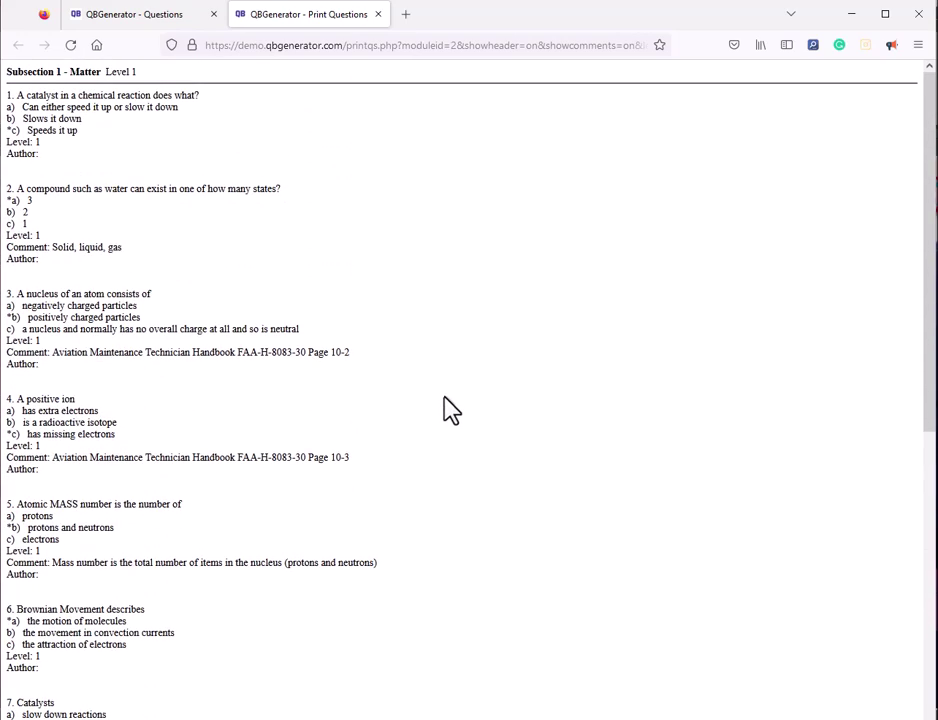
left_click(148, 18)
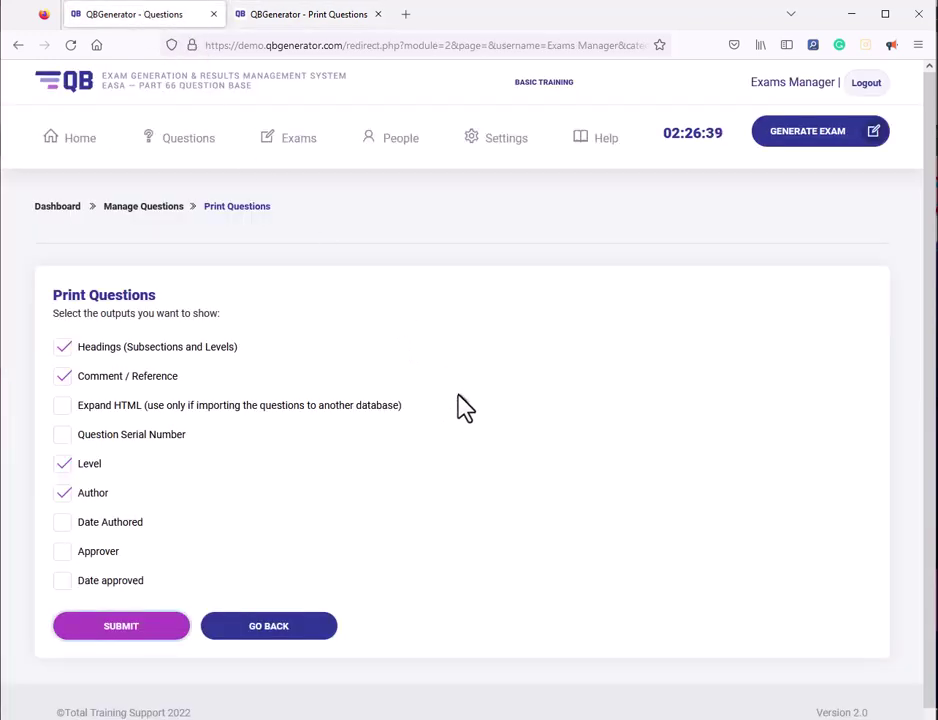
left_click(268, 627)
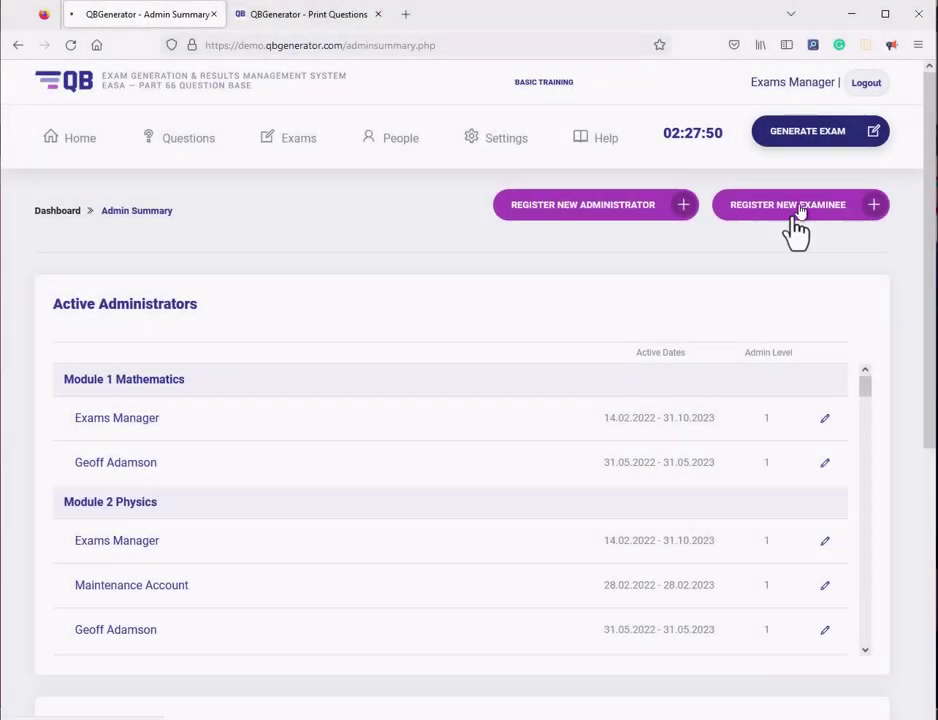
- Start generating a random exam for Module 2 Physics with the licence category set to B1
left_click(797, 206)
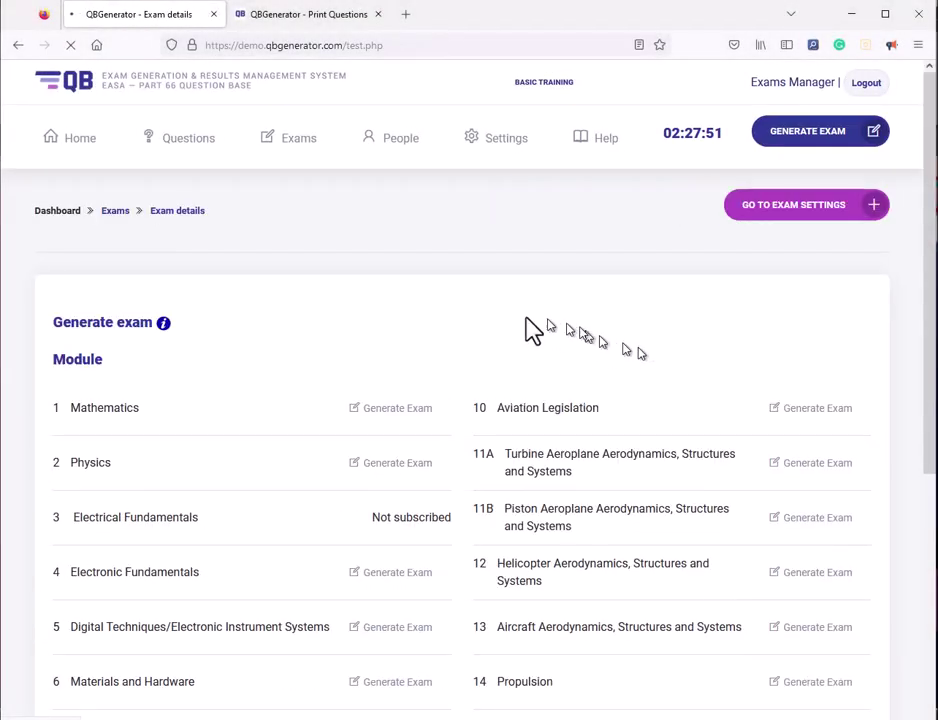
left_click(379, 463)
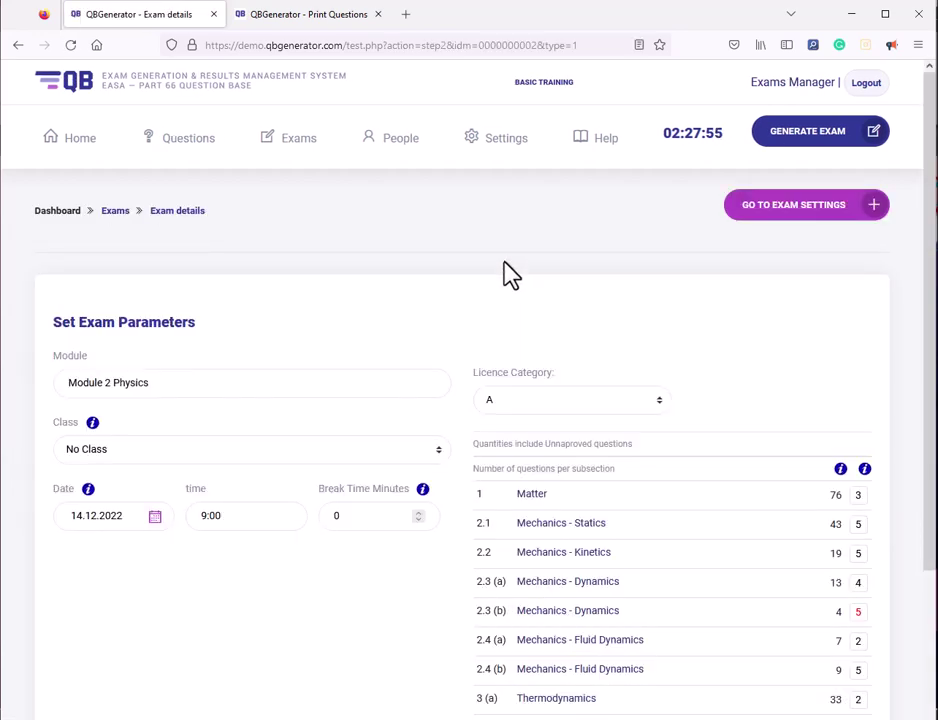
scroll(505, 273, "down", 3)
left_click(530, 231)
left_click(508, 264)
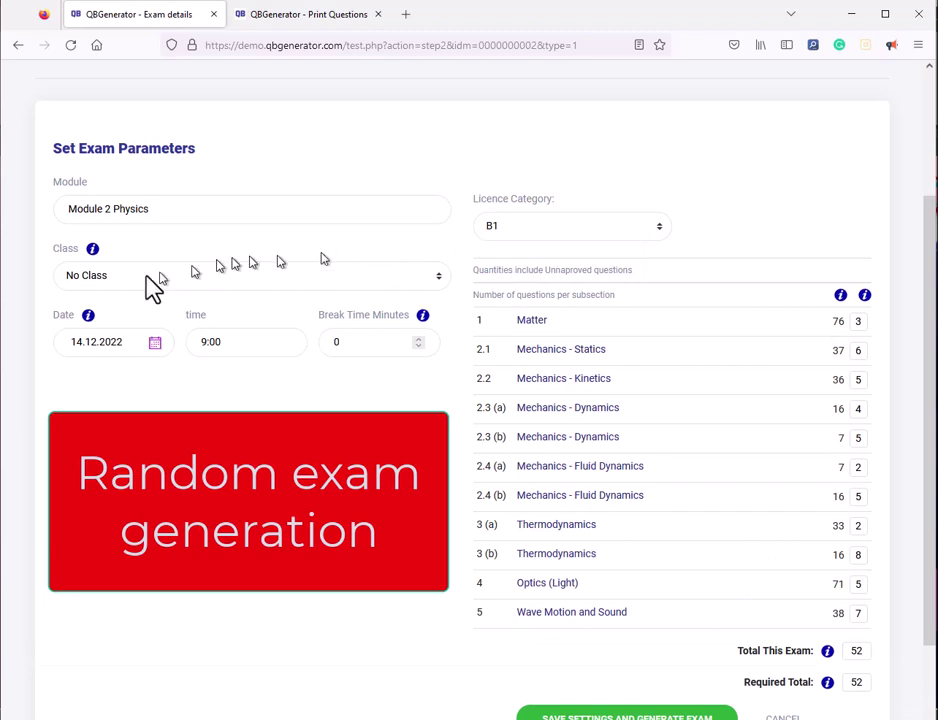
- Set the exam's class to Class of 2023 and its time to 10:00, and generate it with these settings
left_click(119, 279)
left_click(120, 335)
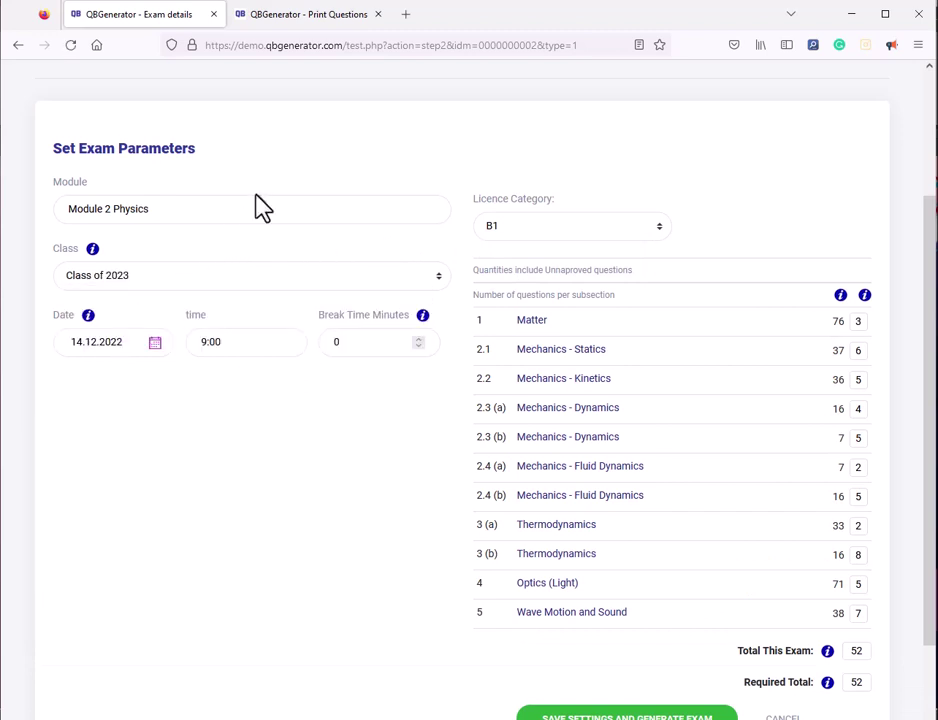
left_click(237, 341)
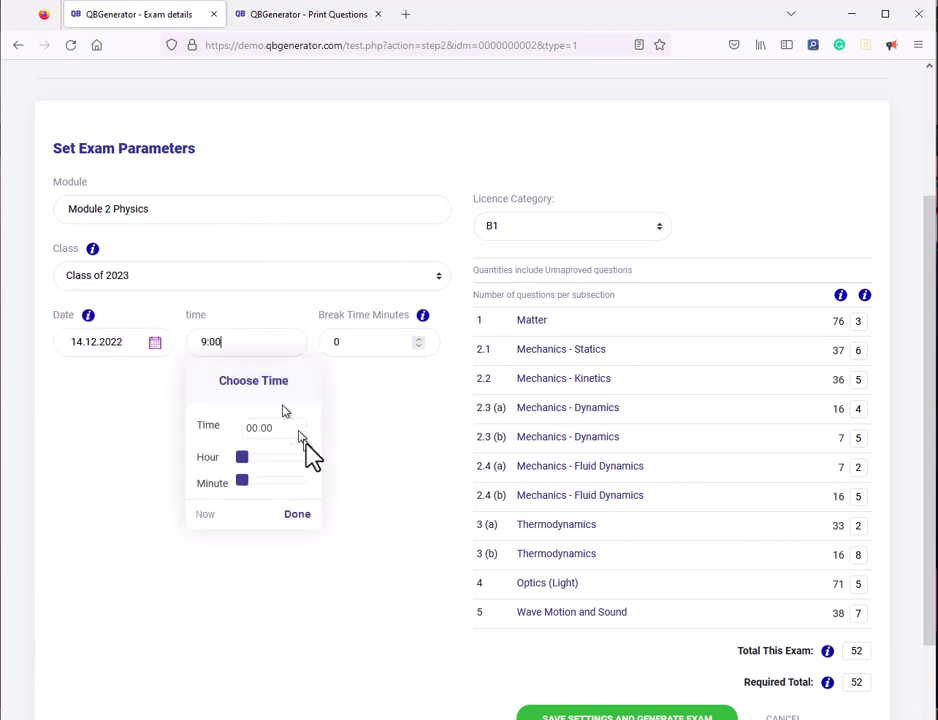
left_click(250, 457)
left_click_drag(250, 460, 278, 467)
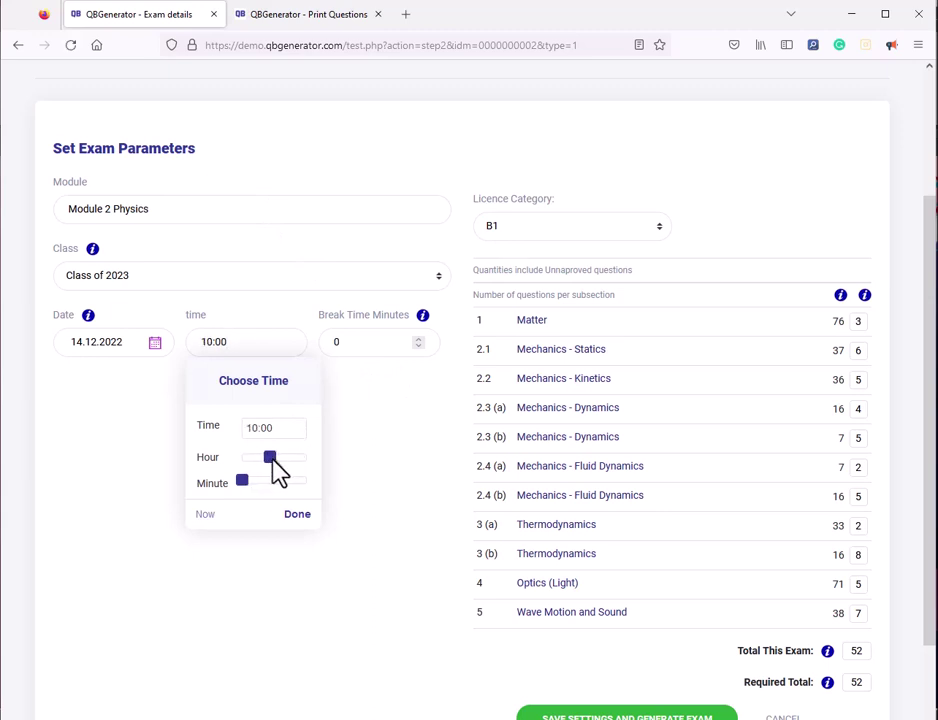
left_click(298, 516)
scroll(378, 560, "down", 2)
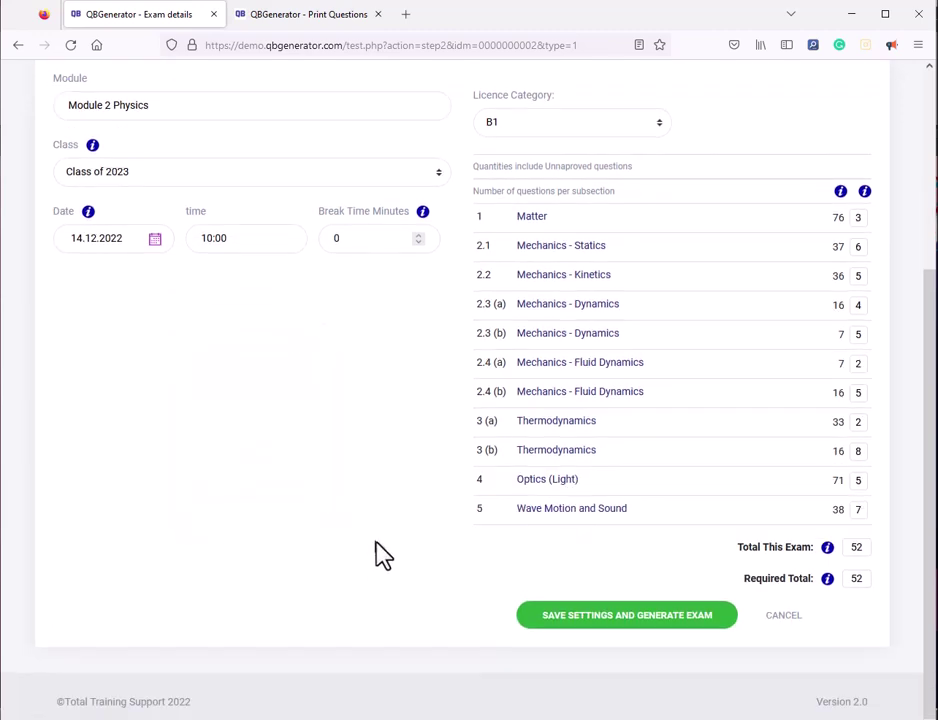
left_click(648, 618)
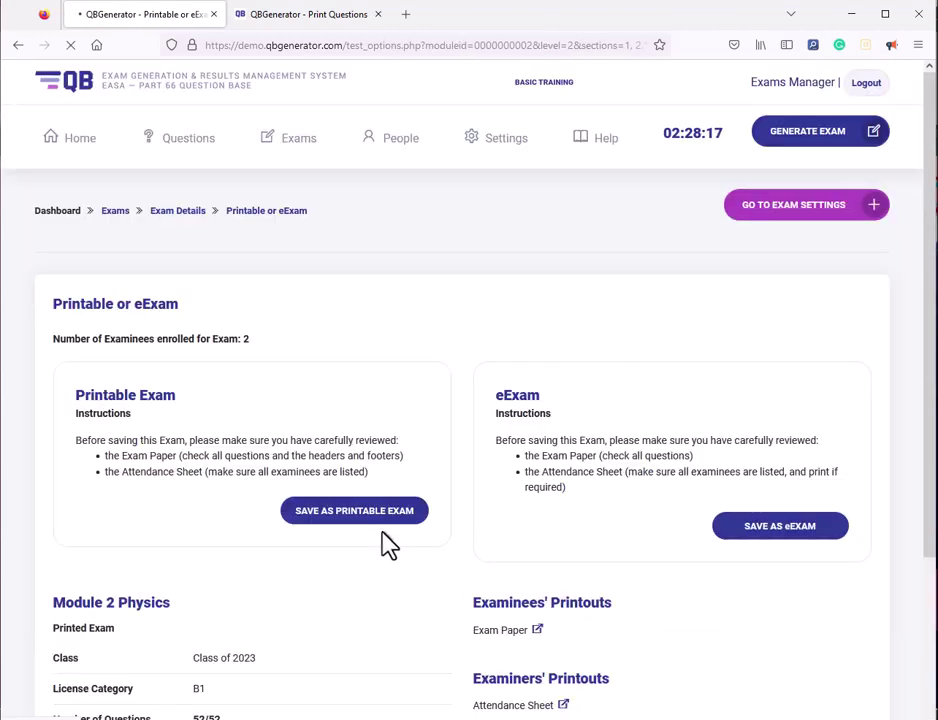
- Review the random exam's repository and delete the subsection 2.1 question about force exerted by a piston at 3000 Pa
scroll(413, 577, "down", 3)
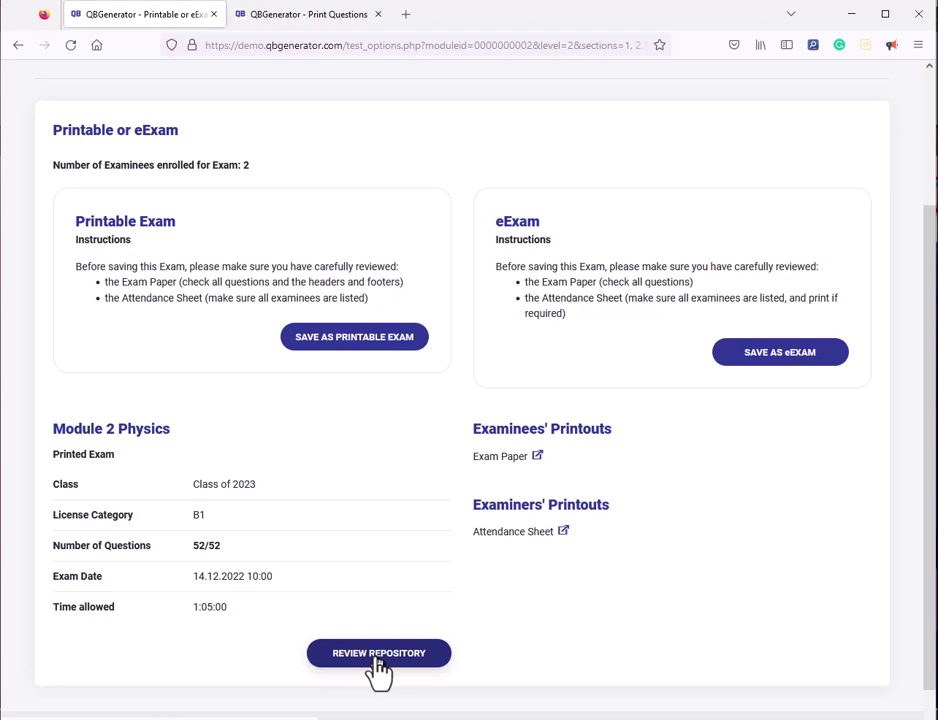
left_click(378, 656)
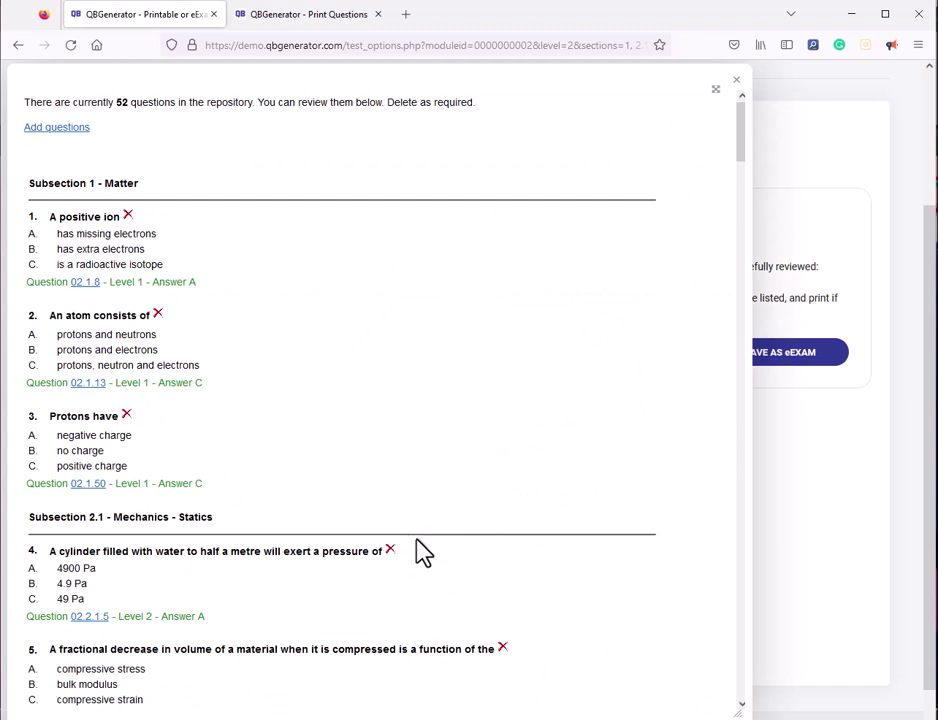
double_click(121, 102)
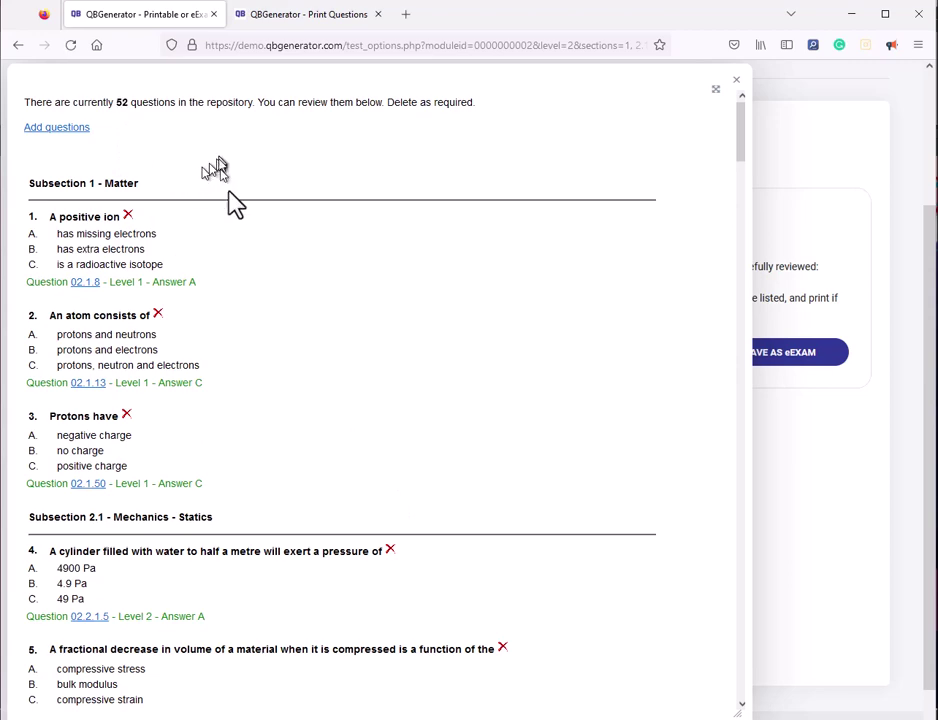
scroll(185, 410, "down", 7)
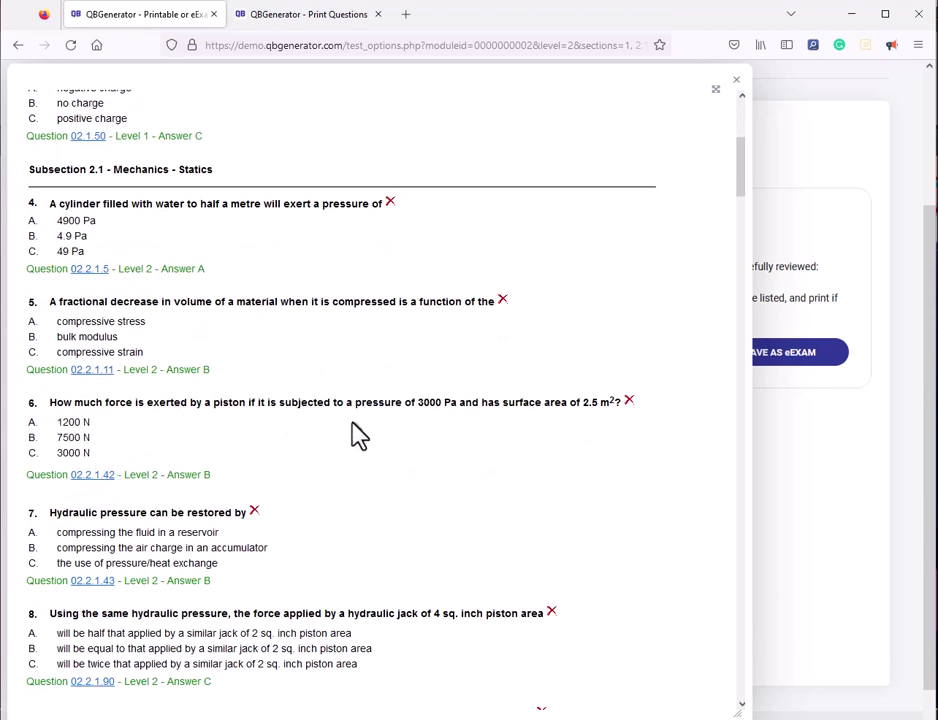
left_click(628, 401)
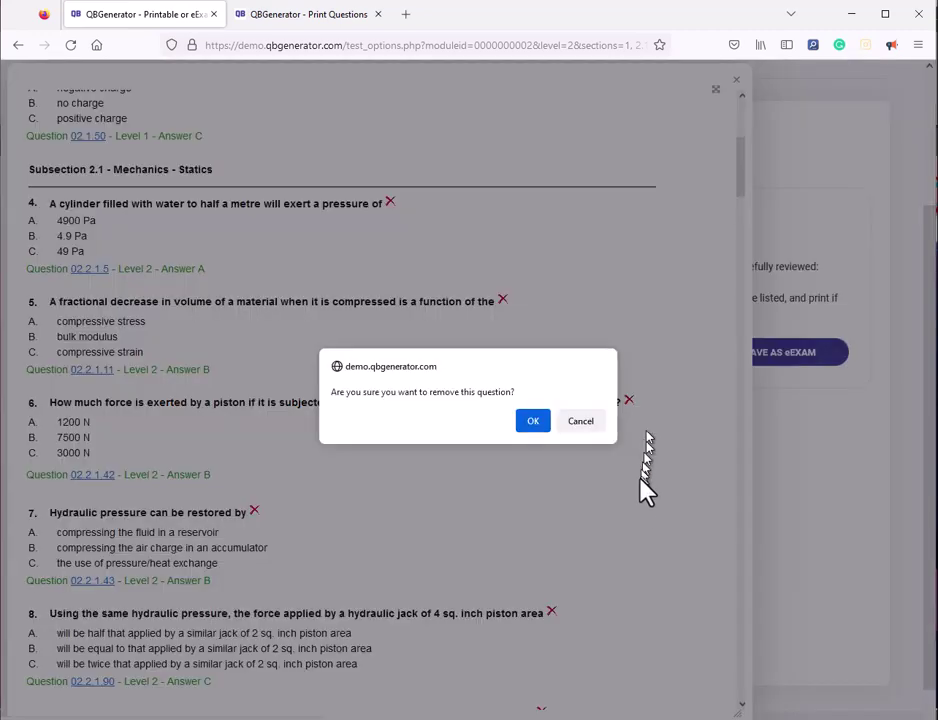
left_click(530, 421)
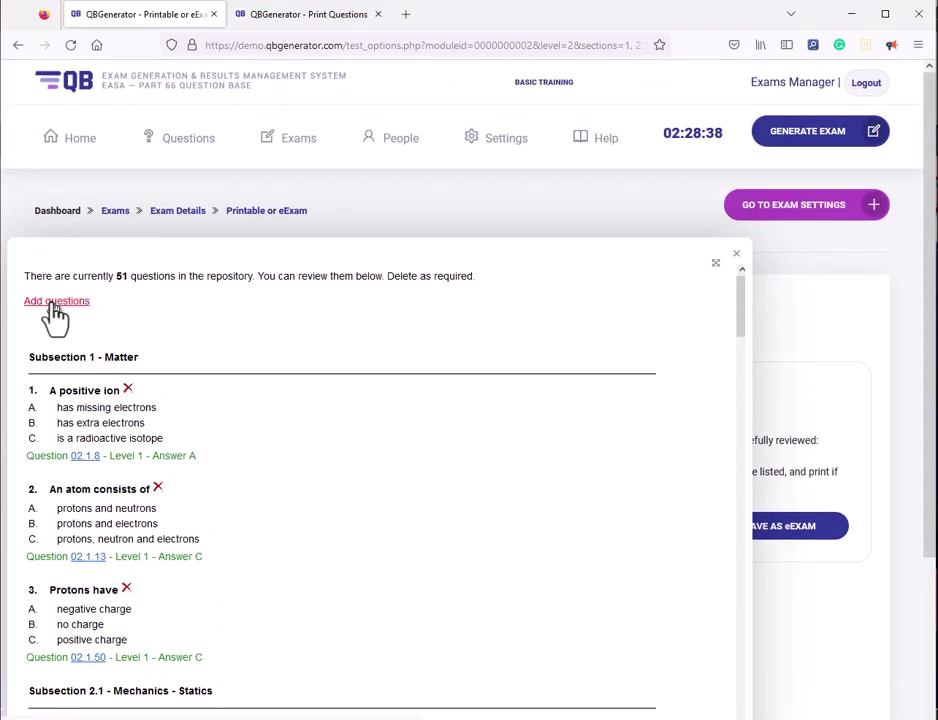
- Add the subsection 2.1 question "A force of 10 million Newton's is expressed numerically as" to the exam's repository
left_click(56, 306)
scroll(172, 446, "down", 10)
scroll(170, 460, "down", 15)
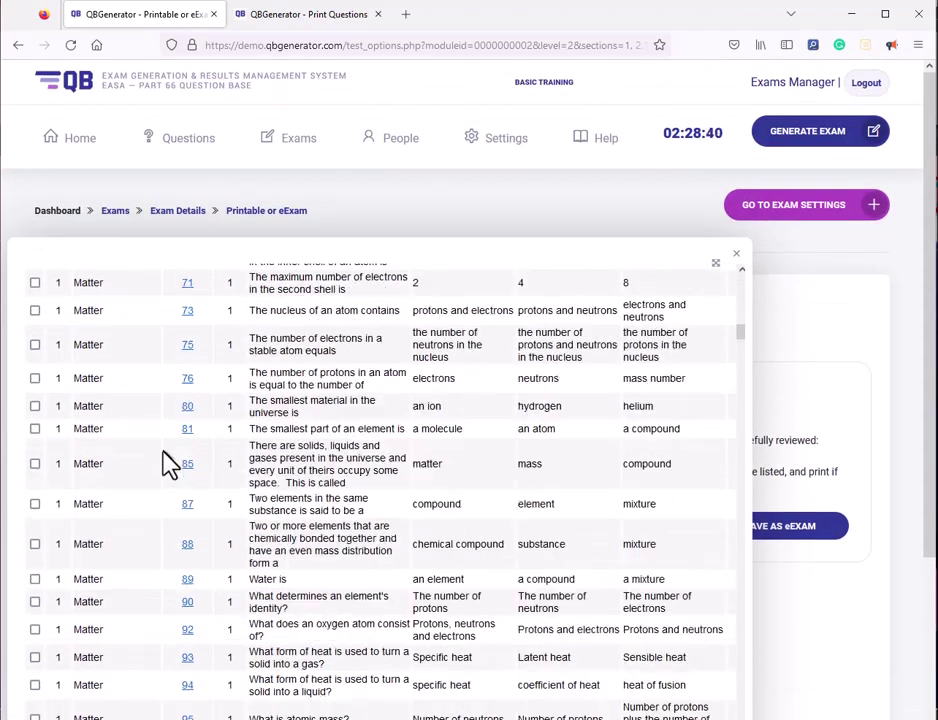
left_click(36, 558)
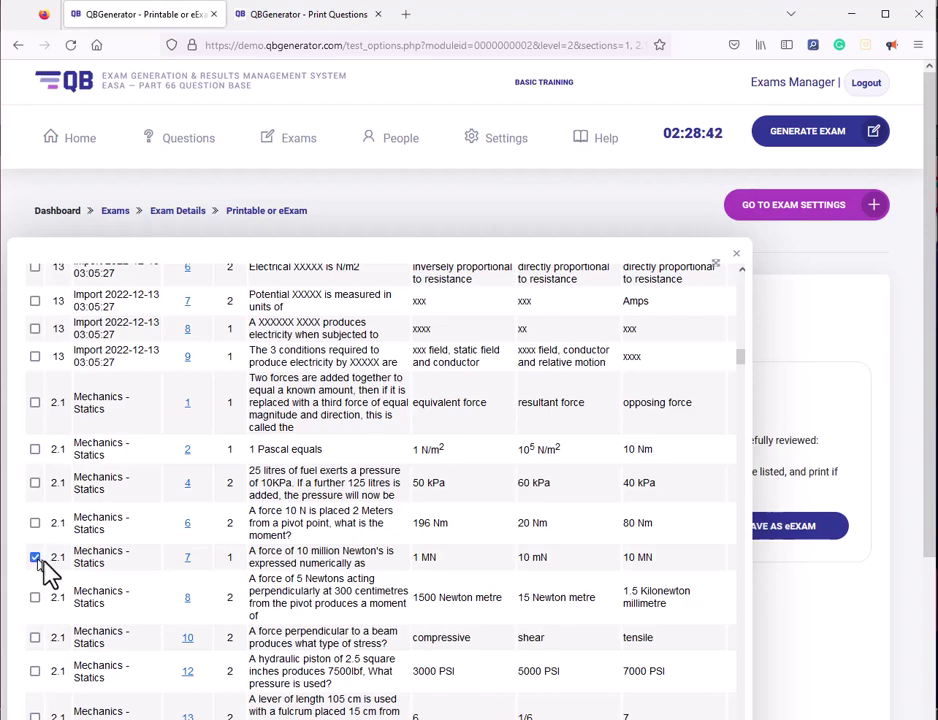
scroll(190, 482, "up", 15)
scroll(185, 480, "up", 5)
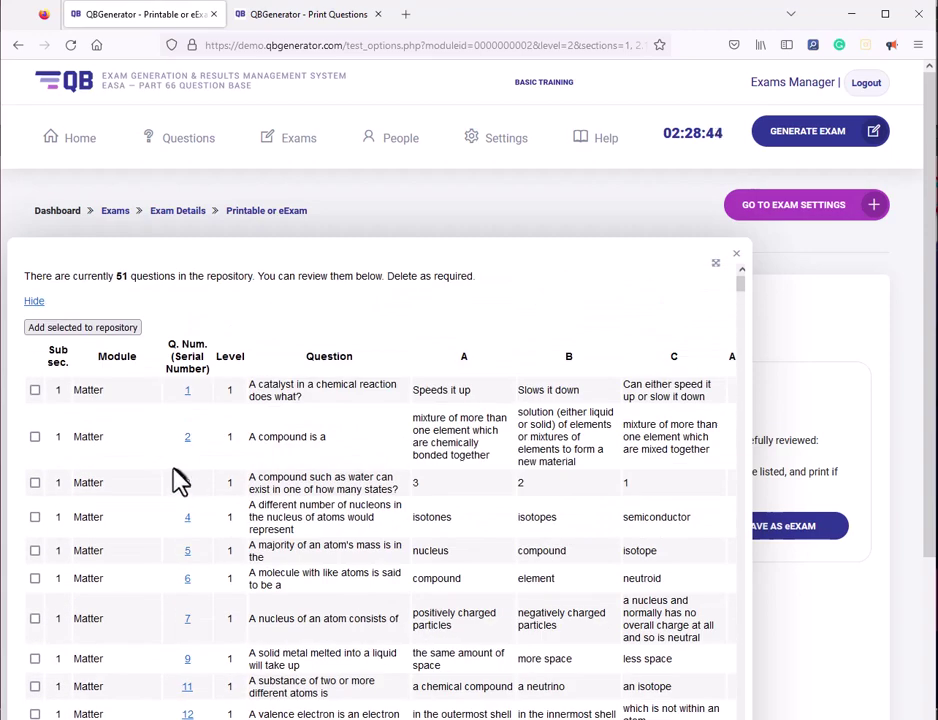
left_click(53, 327)
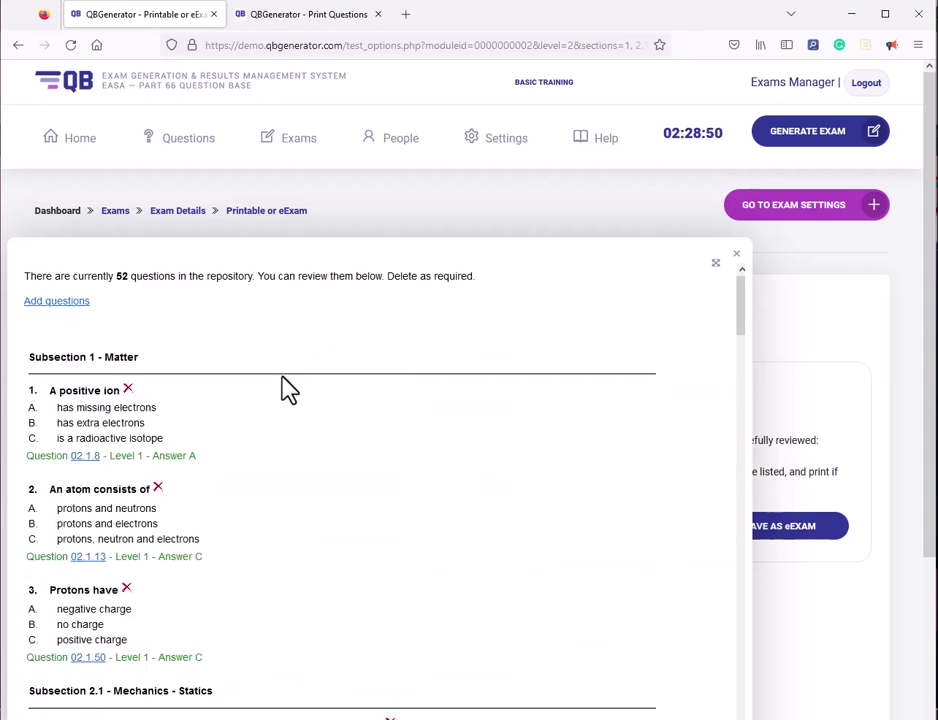
- Check the added question among the repository's subsection 2.1 questions, finish making changes, and stay on the exam page
scroll(288, 388, "down", 6)
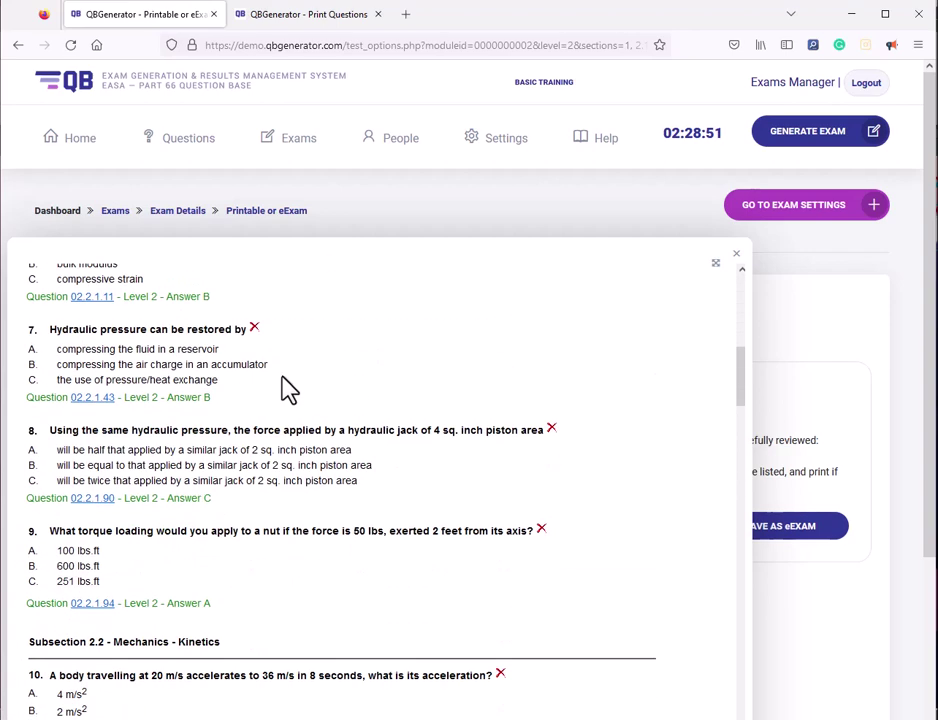
scroll(288, 388, "up", 2)
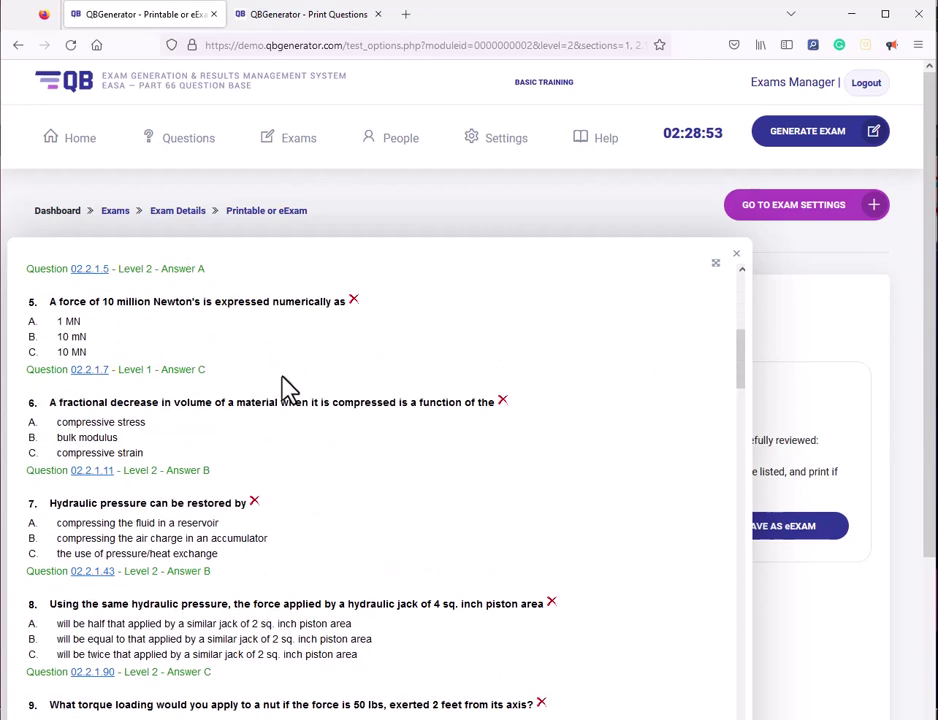
scroll(288, 388, "down", 3)
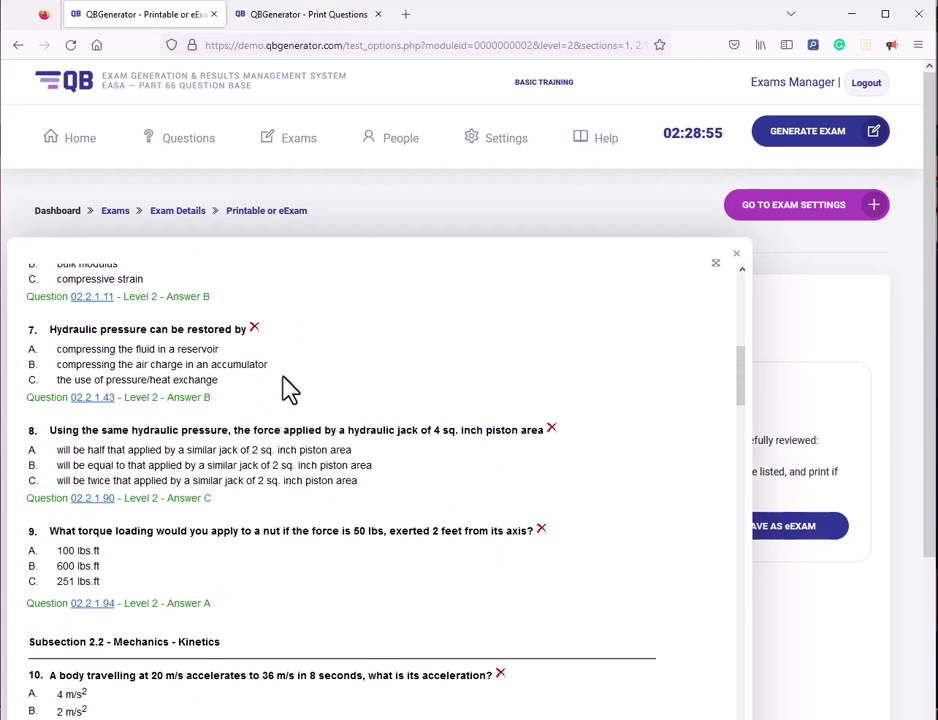
scroll(284, 386, "up", 6)
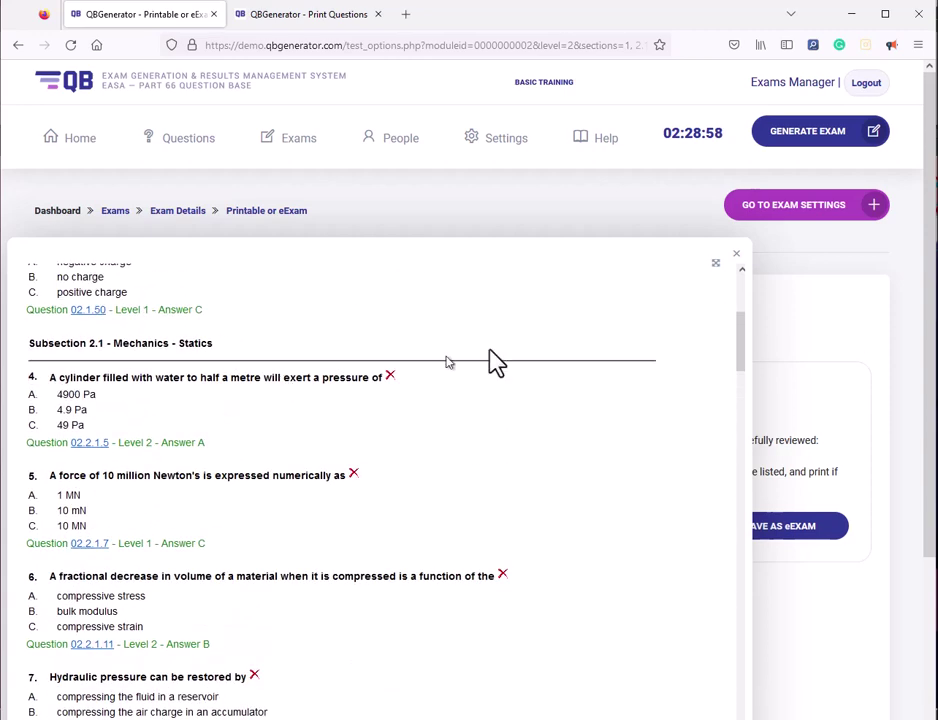
left_click(736, 254)
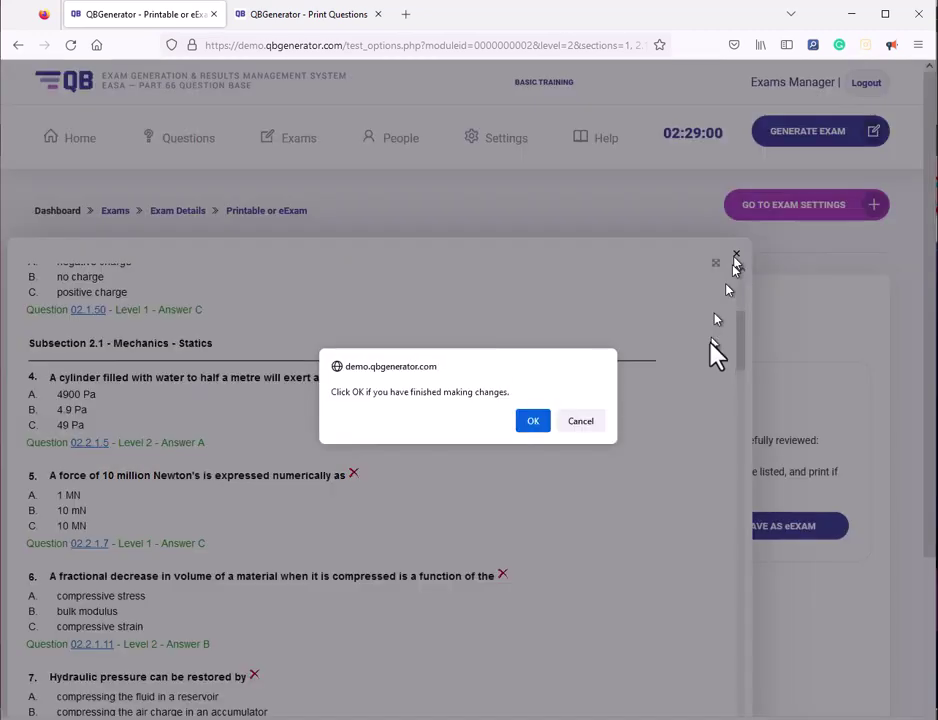
left_click(542, 423)
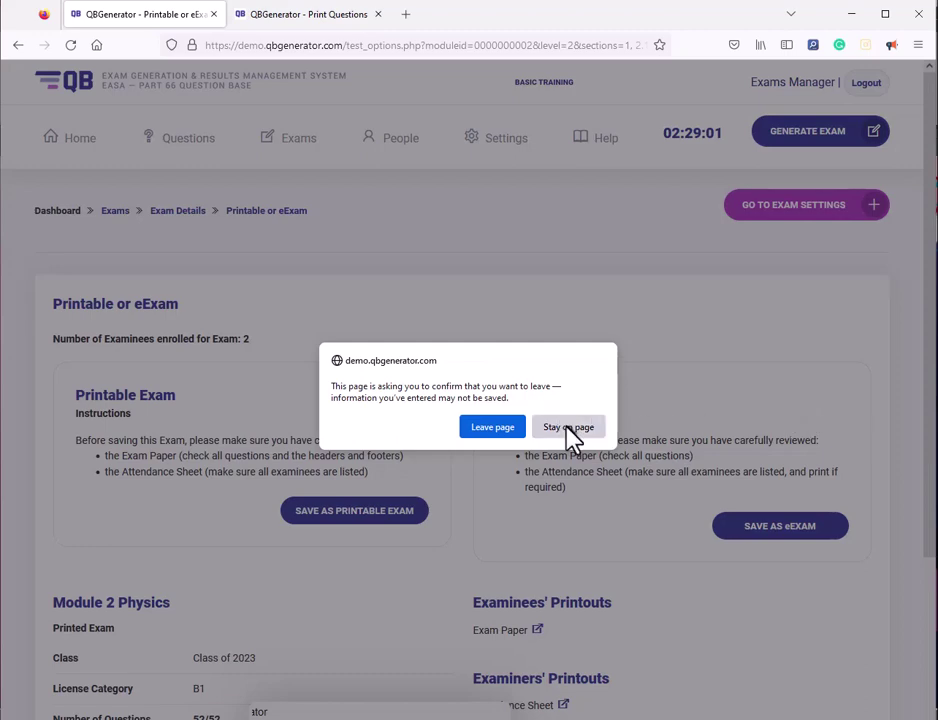
left_click(568, 427)
- Look over the Class of 2023 exam's details and leave the unsaved exam for the question management page
scroll(777, 362, "down", 2)
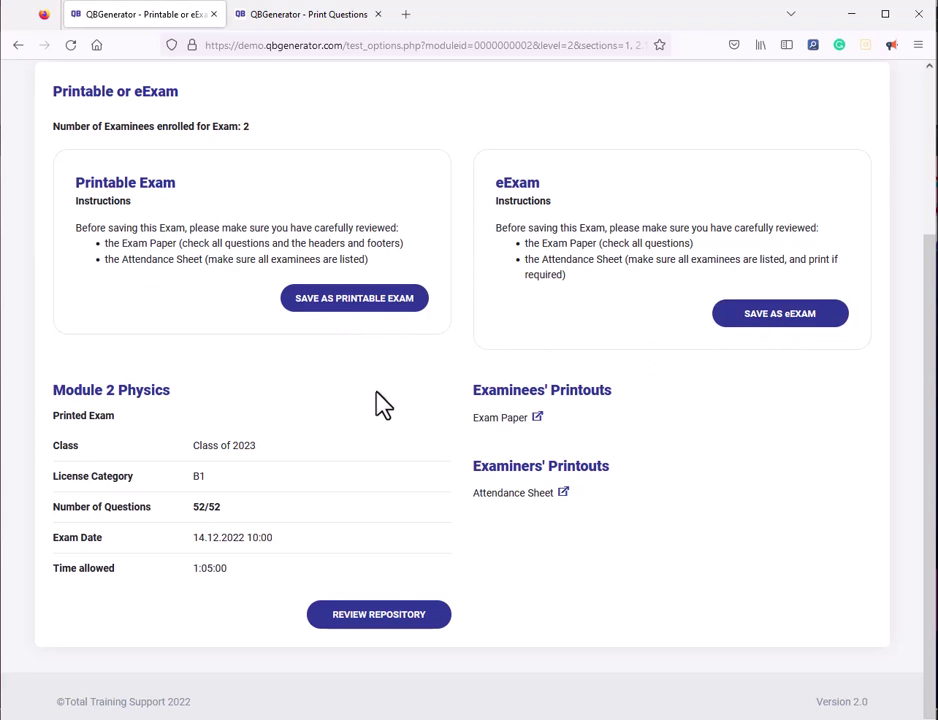
scroll(380, 405, "up", 2)
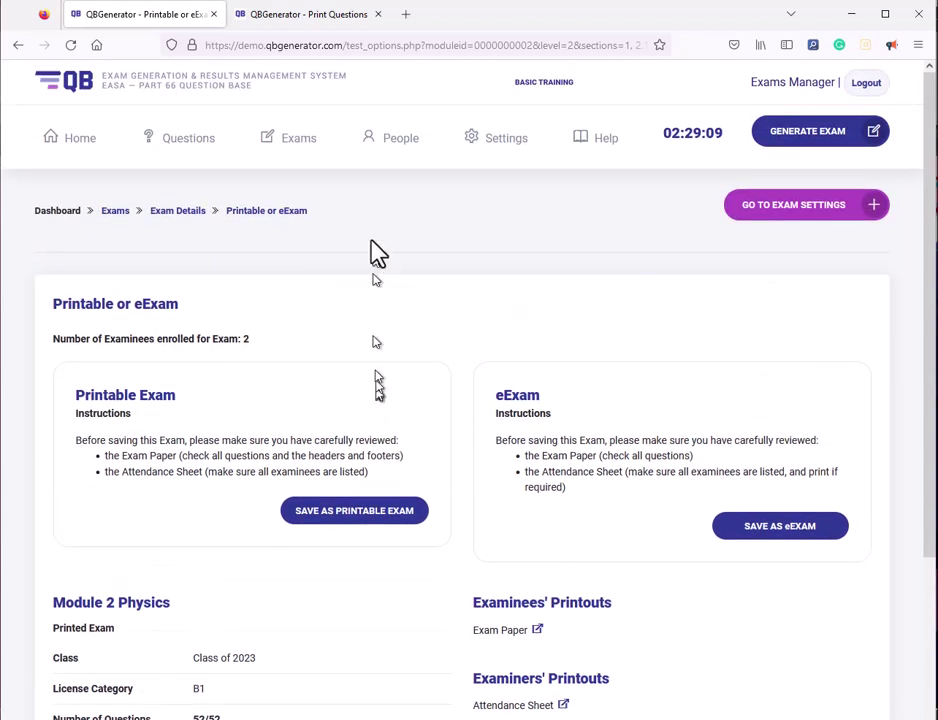
left_click(203, 156)
left_click(492, 427)
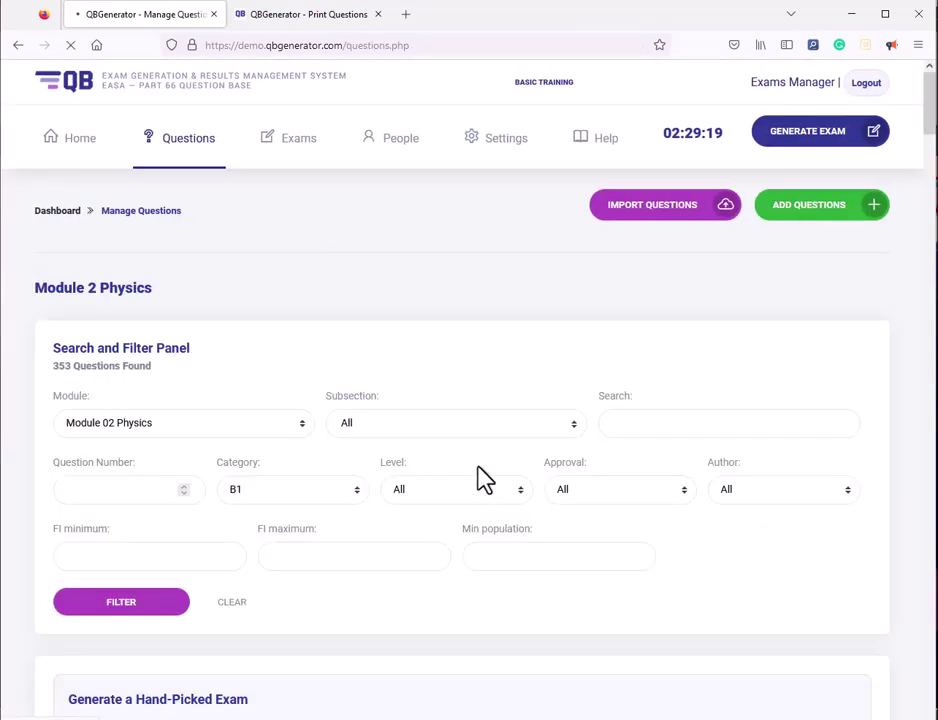
- Review the question count and question list in the hand-picked exam's repository, and close the review
scroll(398, 350, "down", 3)
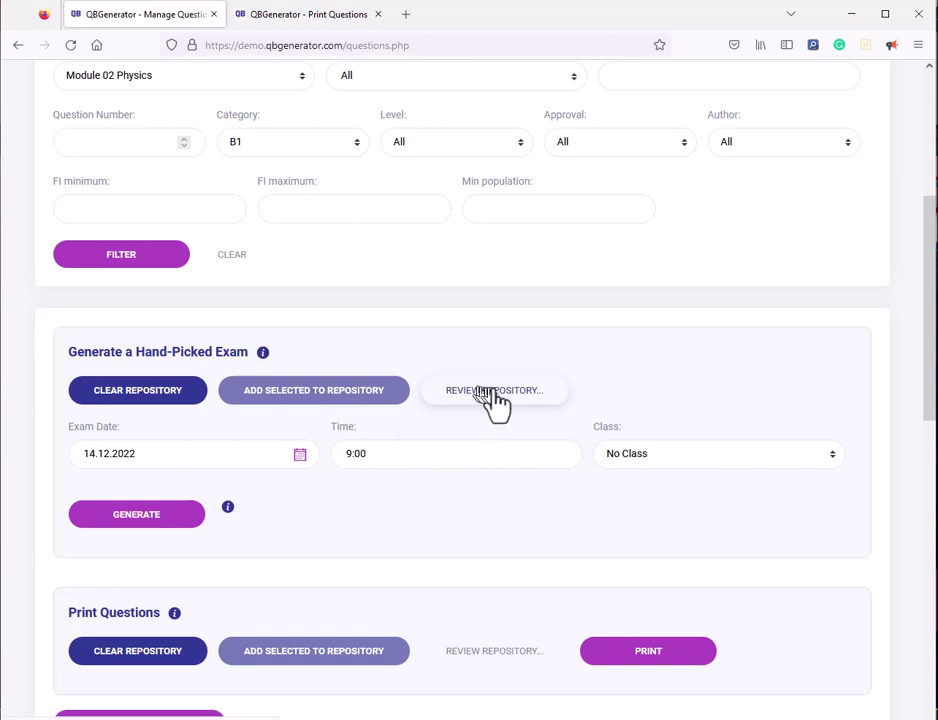
left_click(549, 390)
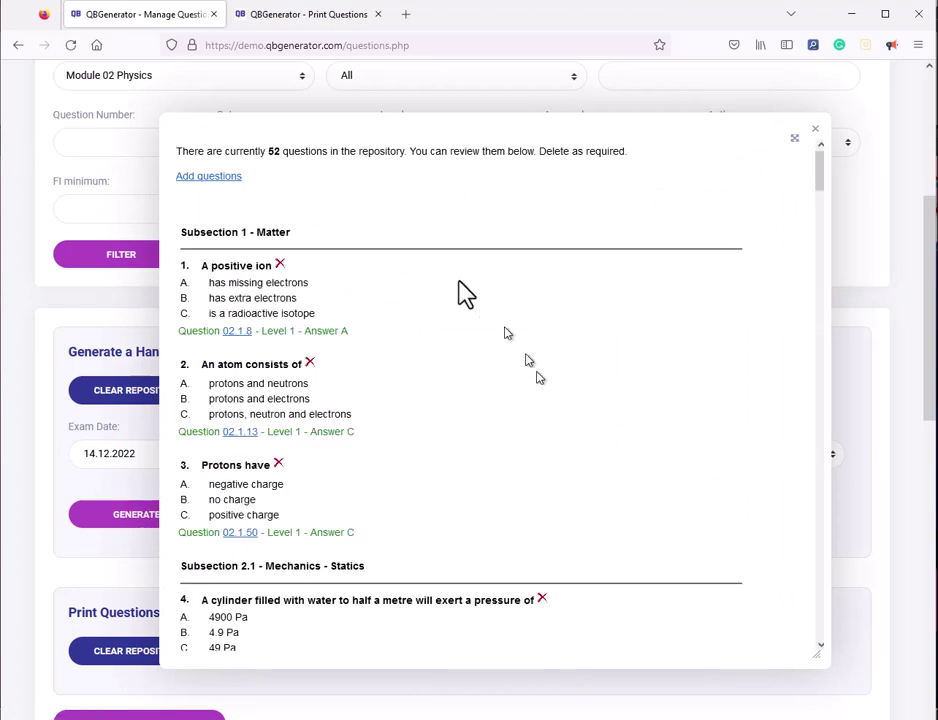
double_click(274, 151)
scroll(473, 446, "down", 5)
scroll(473, 446, "down", 4)
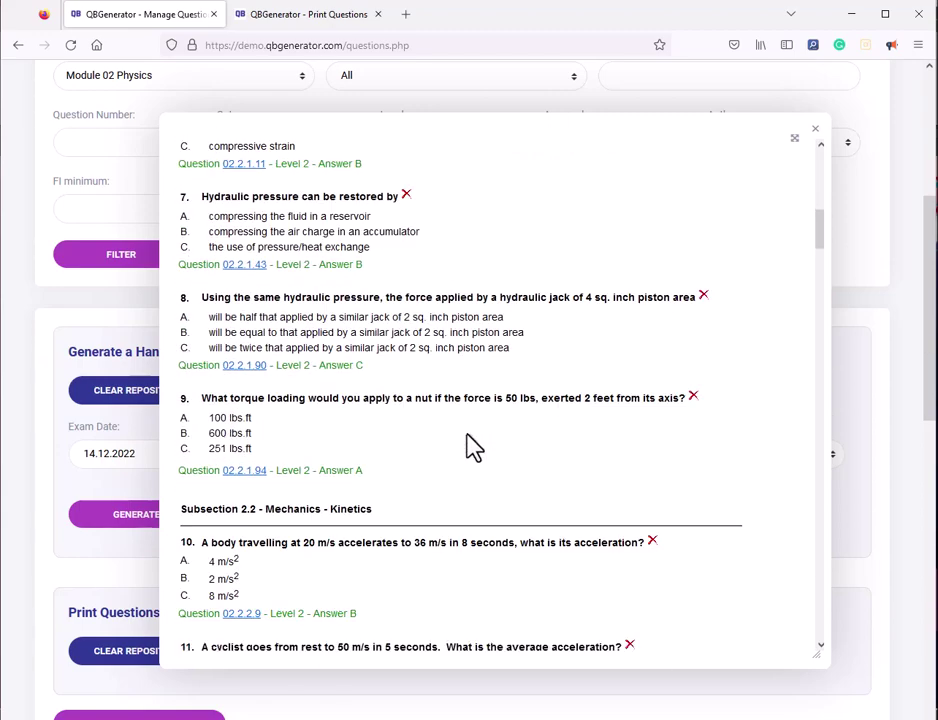
scroll(469, 446, "up", 10)
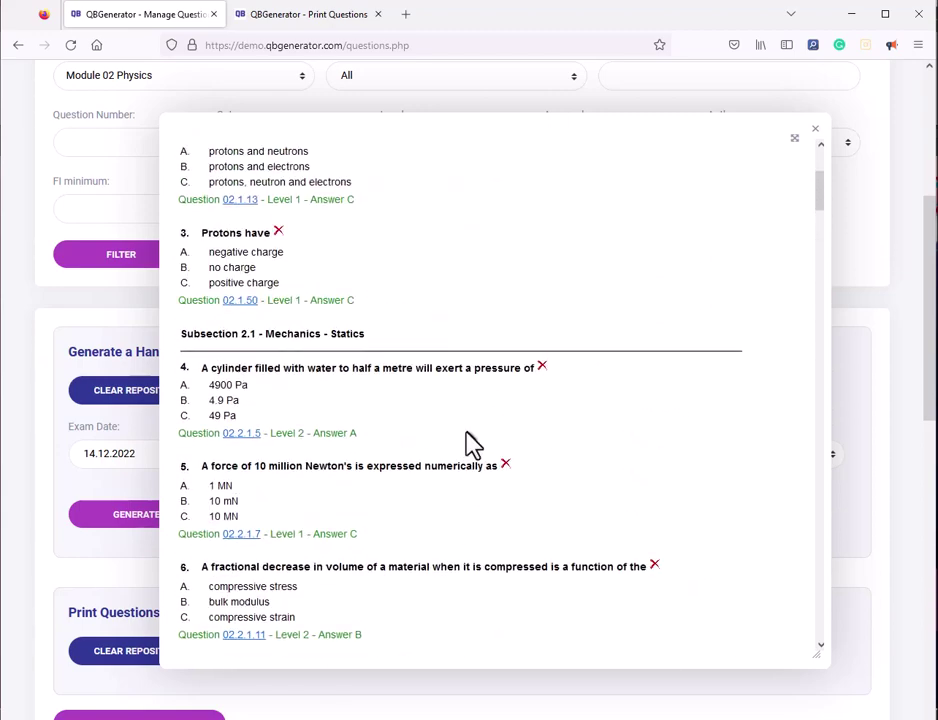
left_click(813, 130)
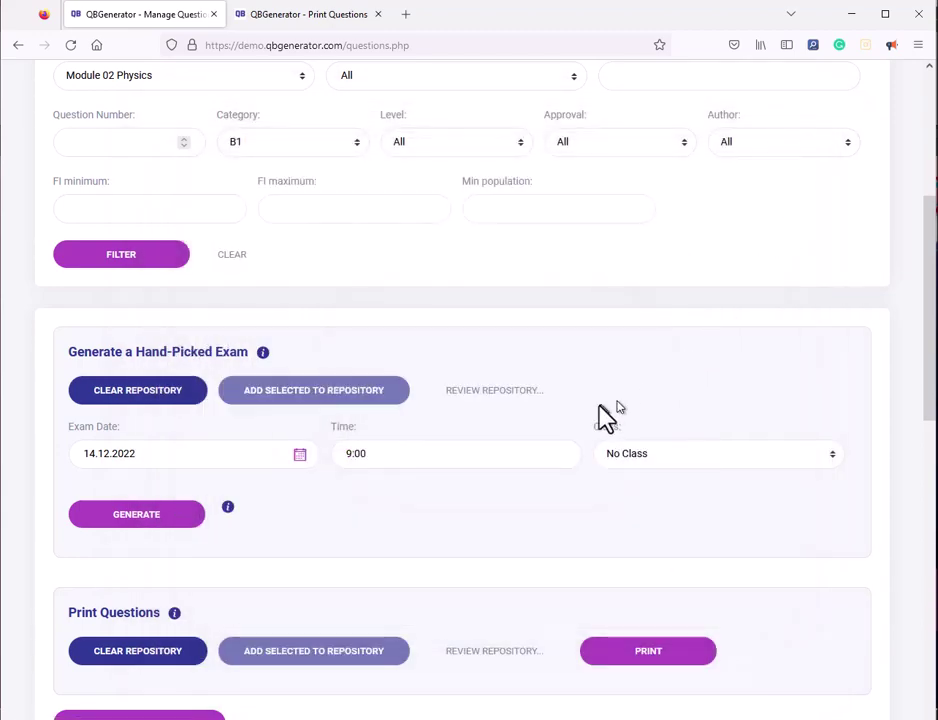